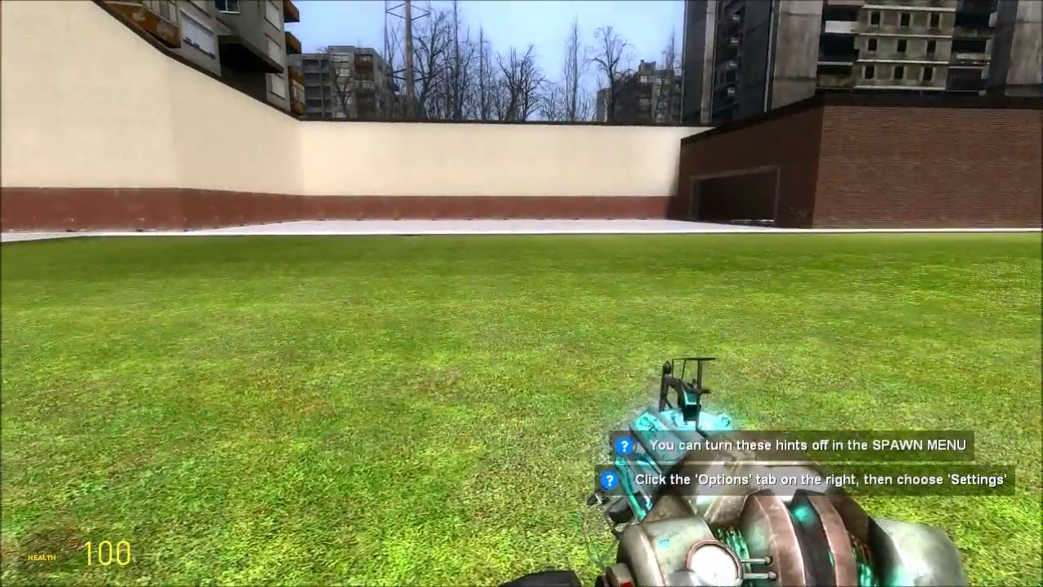
pyautogui.press('w')
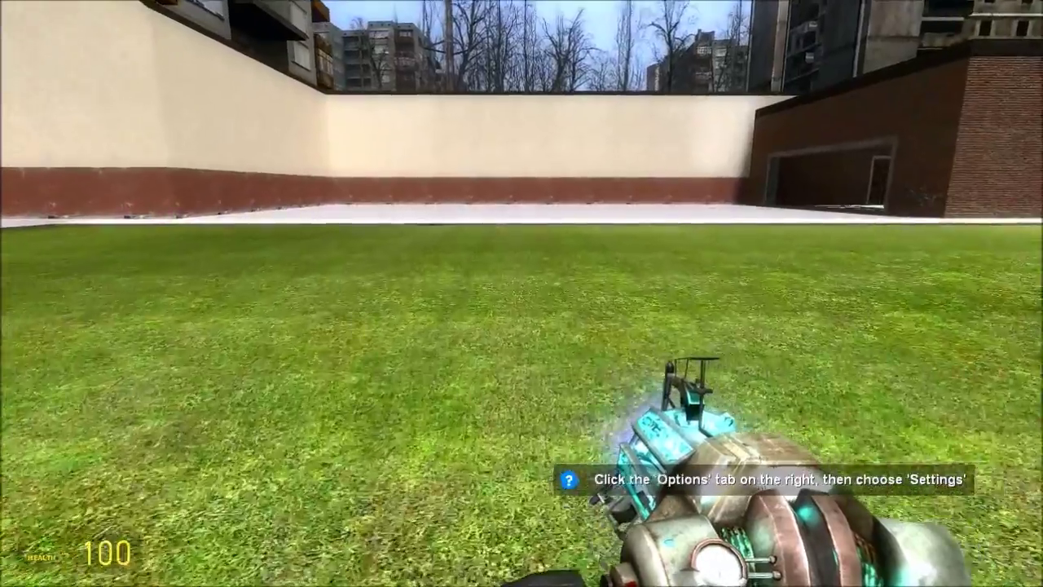
pyautogui.press('d')
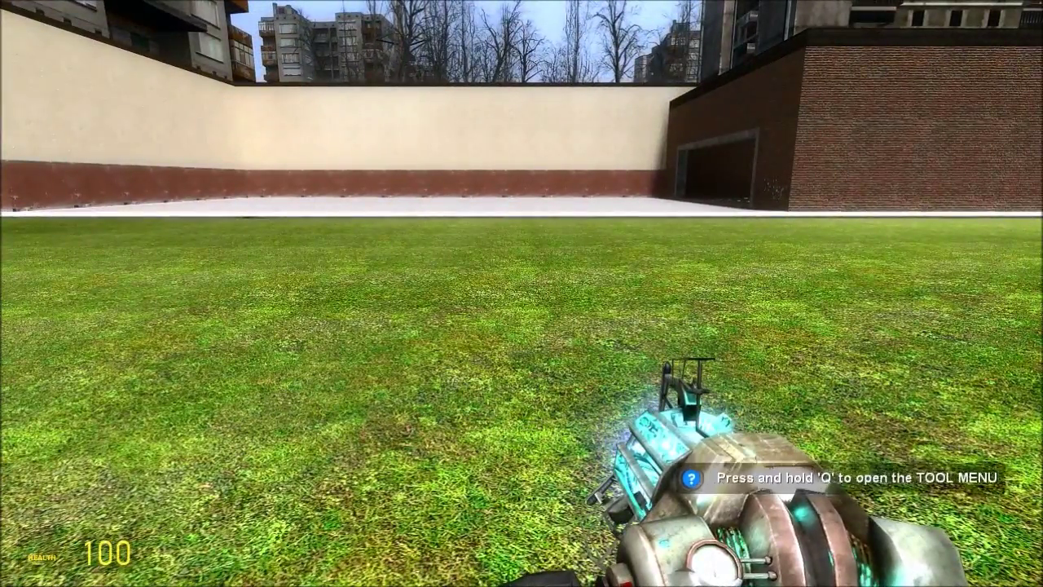
# Bind the N key to the scar_showeditor command in the developer console and return to the game
pyautogui.press('`')
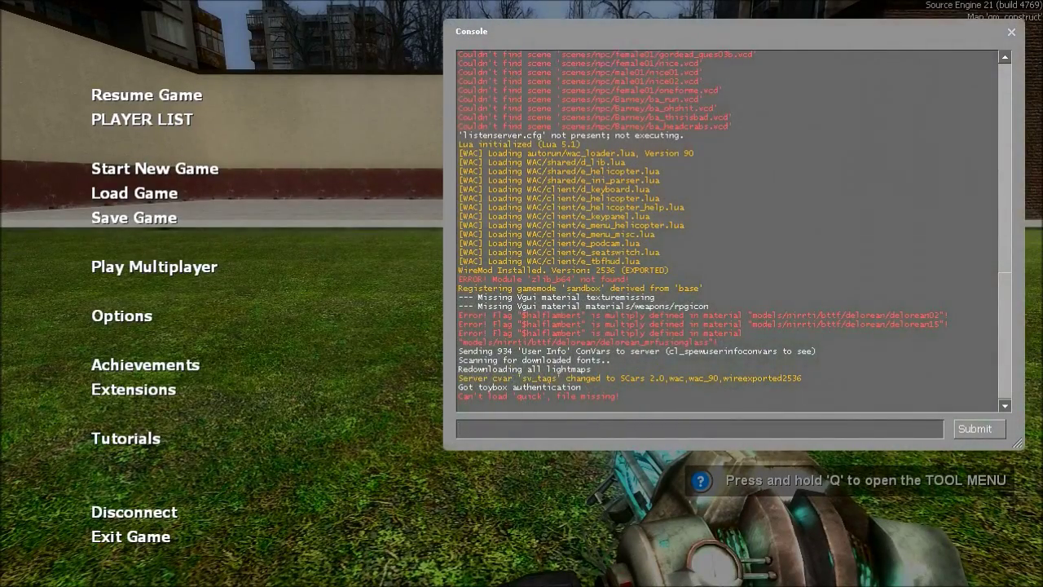
pyautogui.write('bind n scar_showeditor')
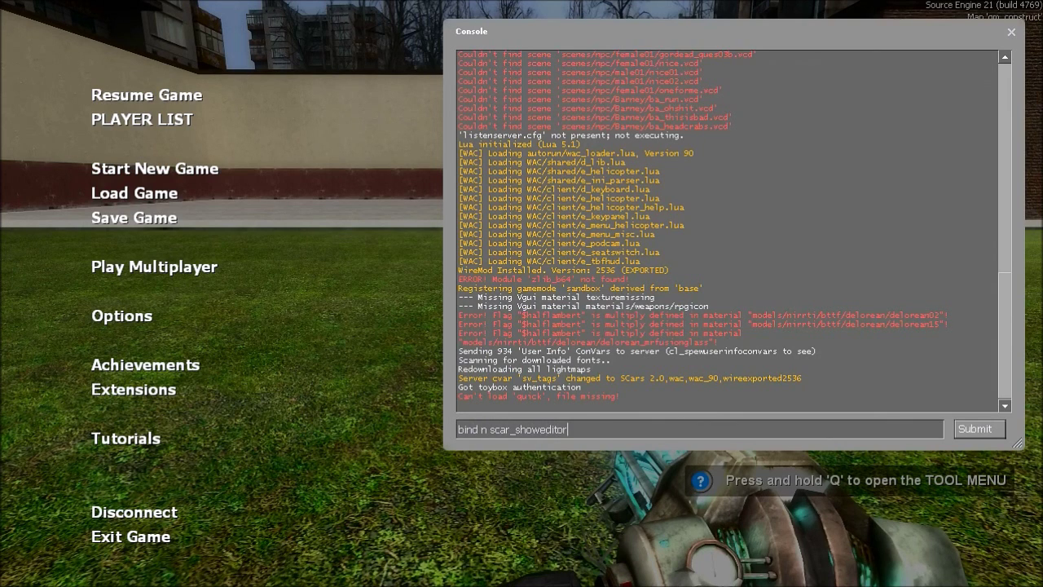
pyautogui.press('Return')
pyautogui.press('Escape')
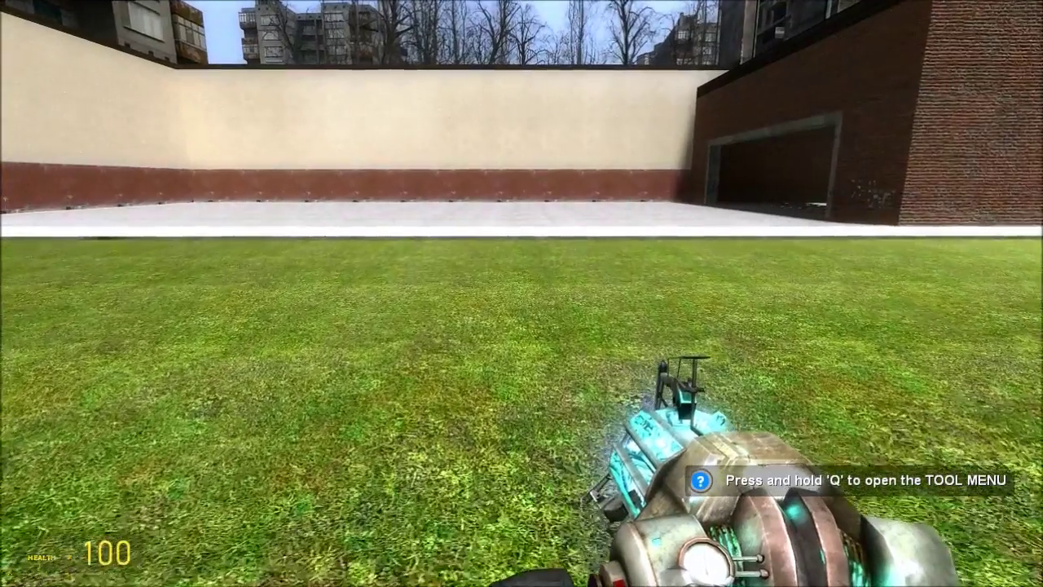
# Test the new key binding by opening the SCar Editor, and close the editor again
pyautogui.press('n')
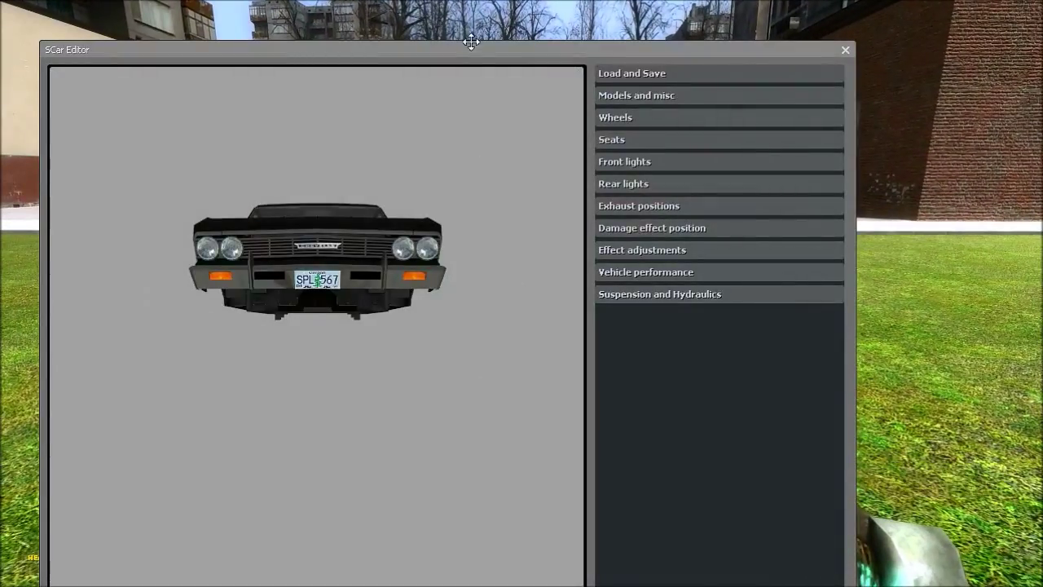
pyautogui.moveTo(471, 41); pyautogui.dragTo(485, 12)
pyautogui.click(846, 11)
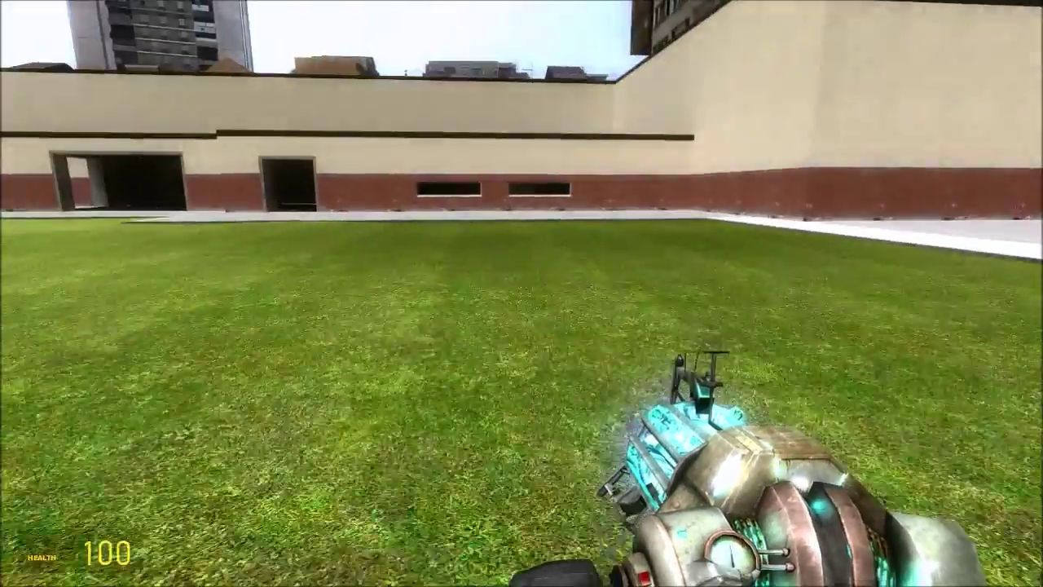
# Copy the model path of the red coastertrain1 prop from the Rails and Rollercoasters category of the spawn list
pyautogui.press('w')
pyautogui.press('q')
pyautogui.press('q')
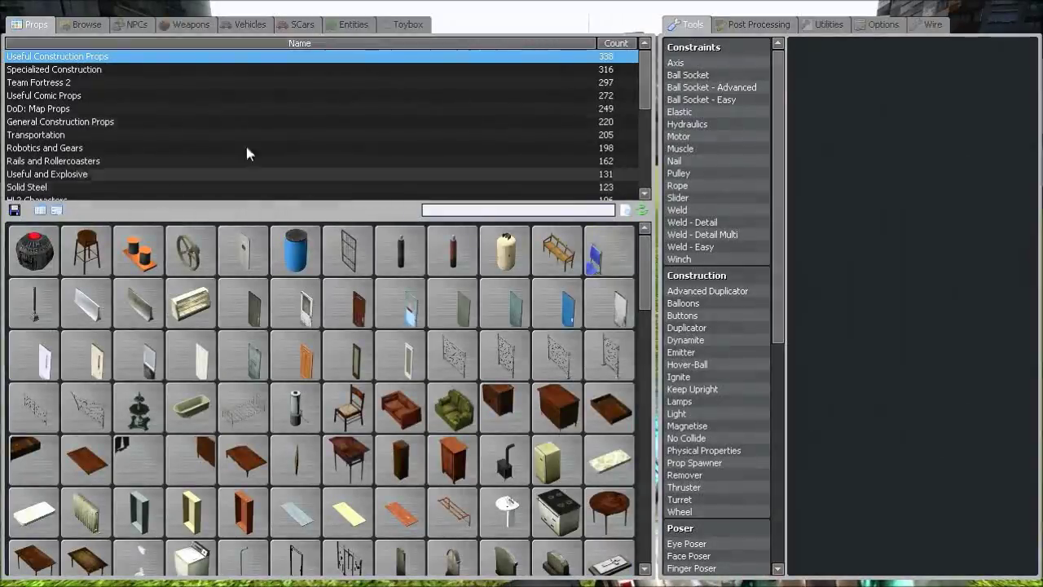
pyautogui.click(73, 161)
pyautogui.scroll(-5, 216, 458)
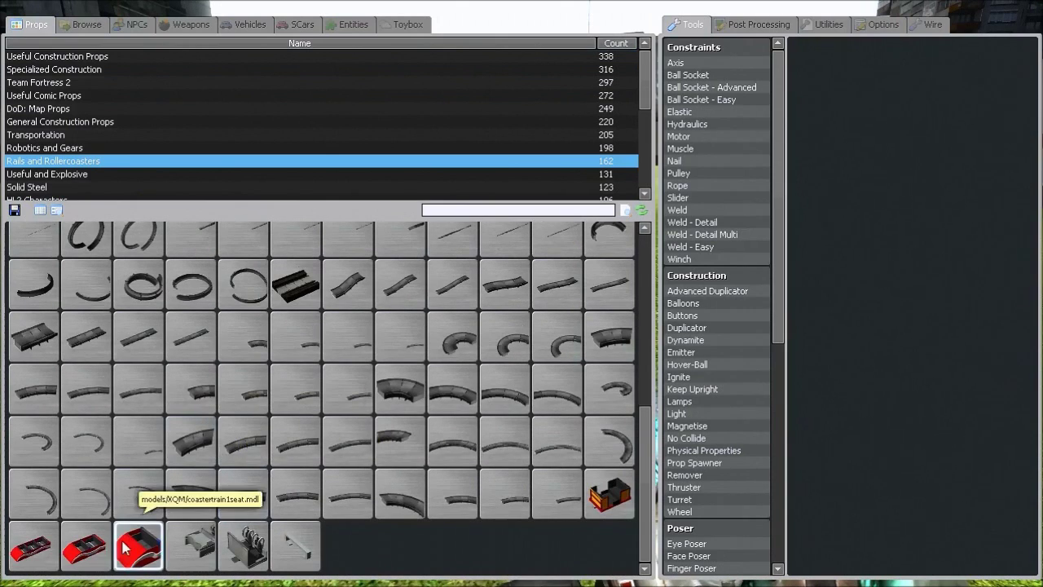
pyautogui.rightClick(35, 546)
pyautogui.click(56, 549)
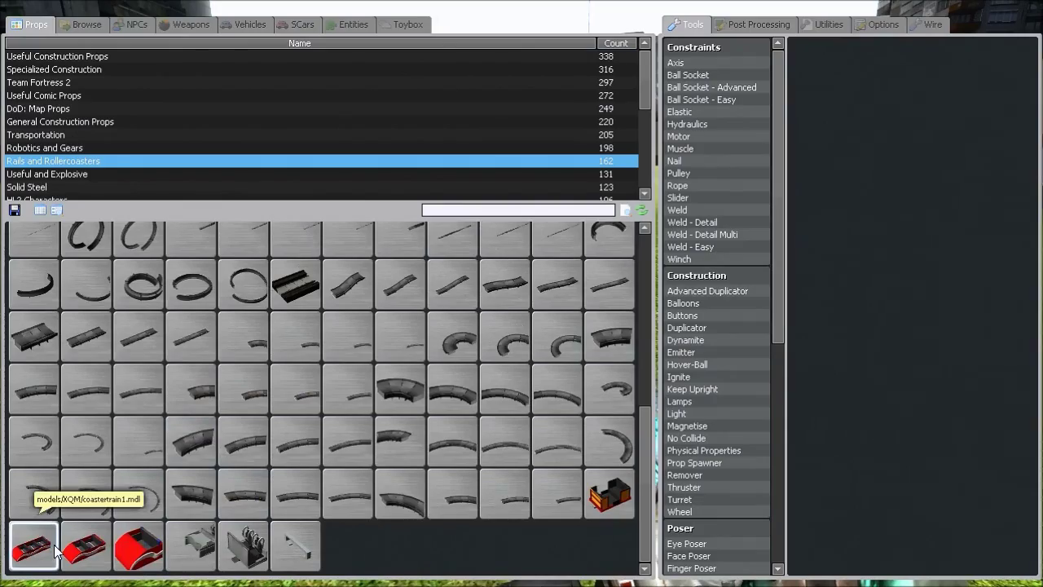
pyautogui.press('q')
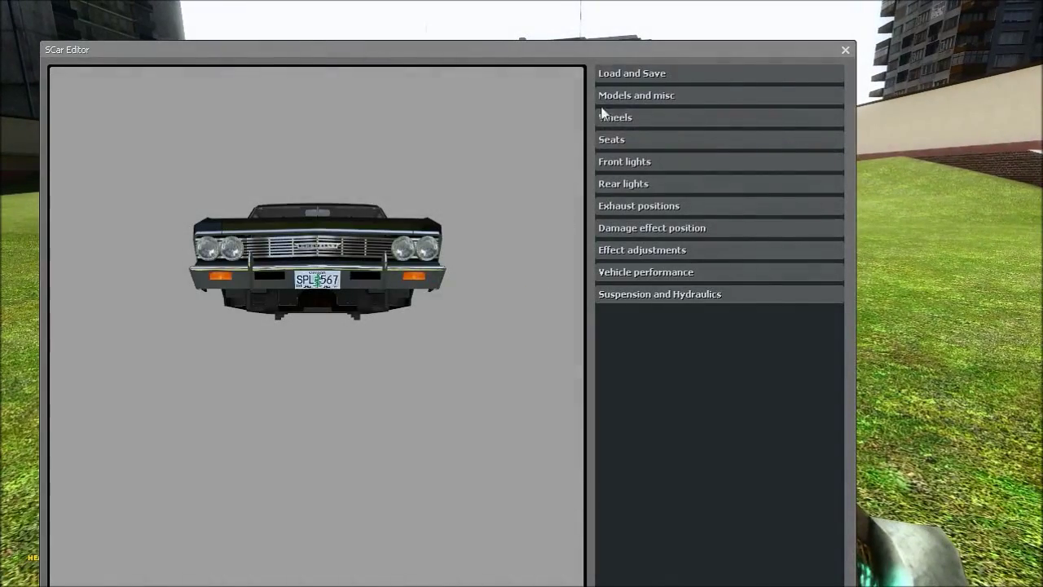
# Set the car model in the SCar Editor to models/XQM/coastertrain1.mdl and view it at an angle
pyautogui.moveTo(661, 44); pyautogui.dragTo(665, 24)
pyautogui.click(651, 68)
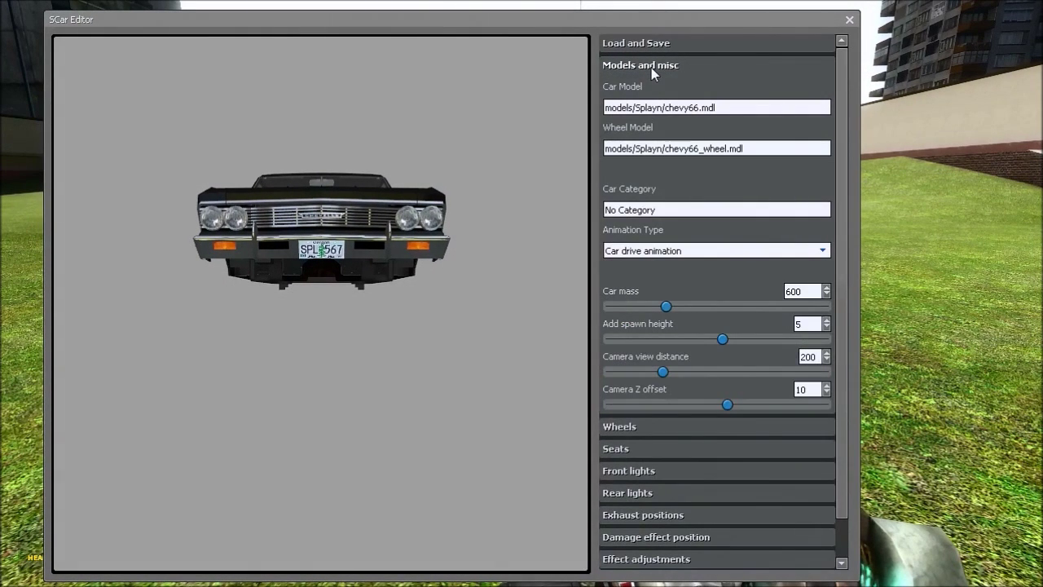
pyautogui.moveTo(717, 108); pyautogui.dragTo(604, 109)
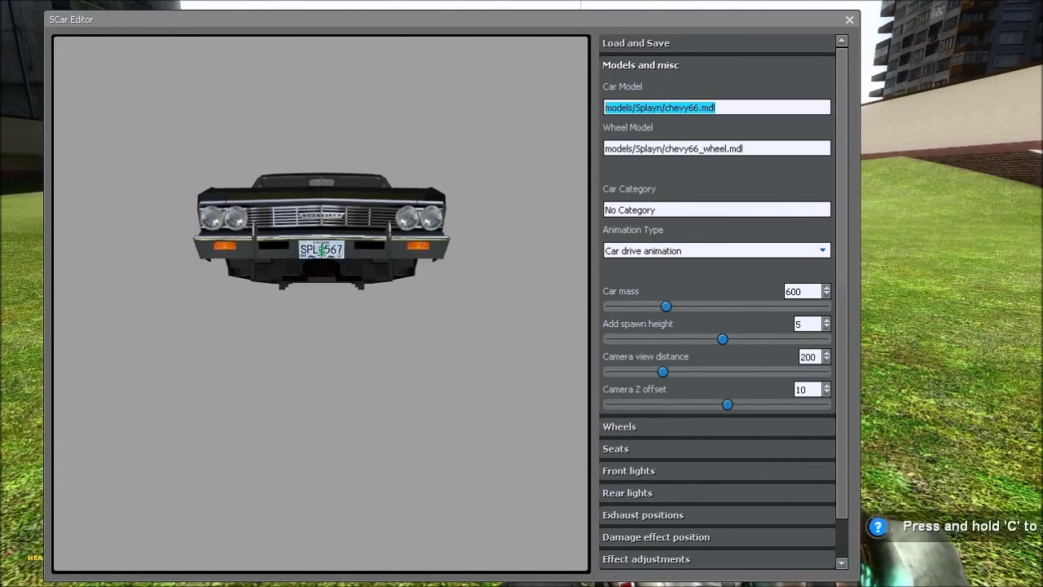
pyautogui.hotkey('ctrl', 'v')
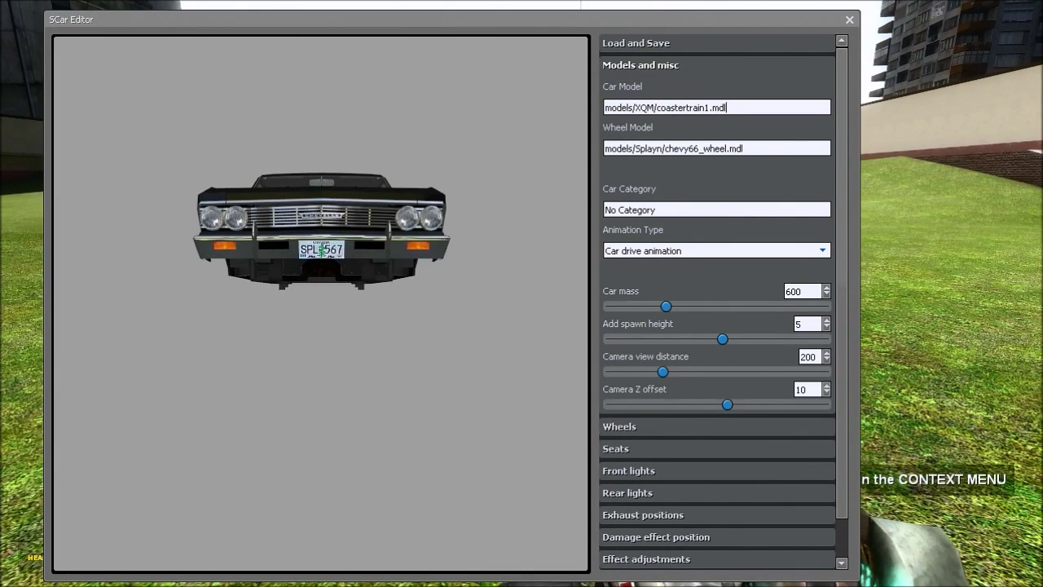
pyautogui.press('Return')
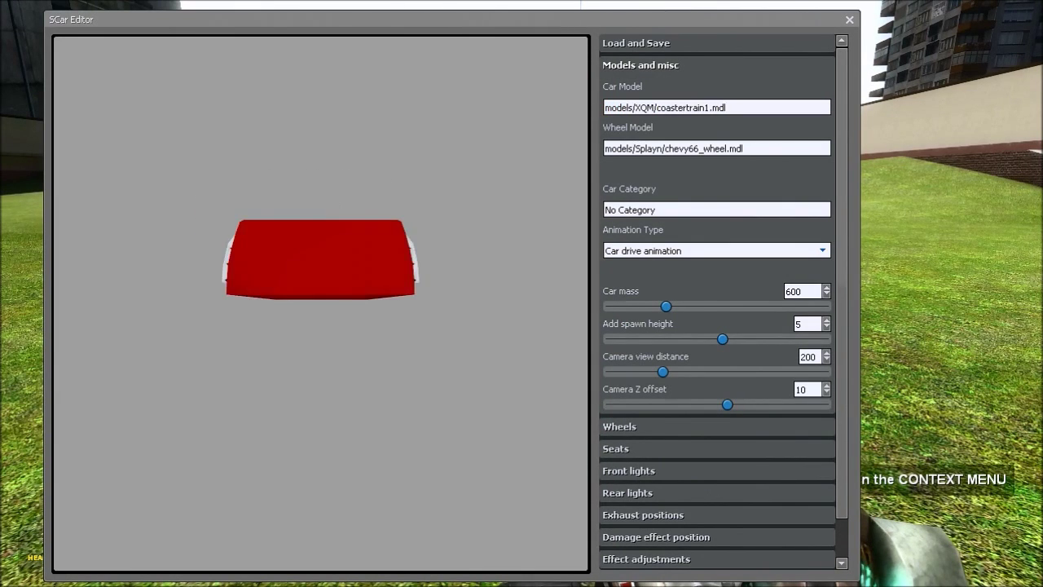
pyautogui.moveTo(334, 215); pyautogui.dragTo(311, 283)
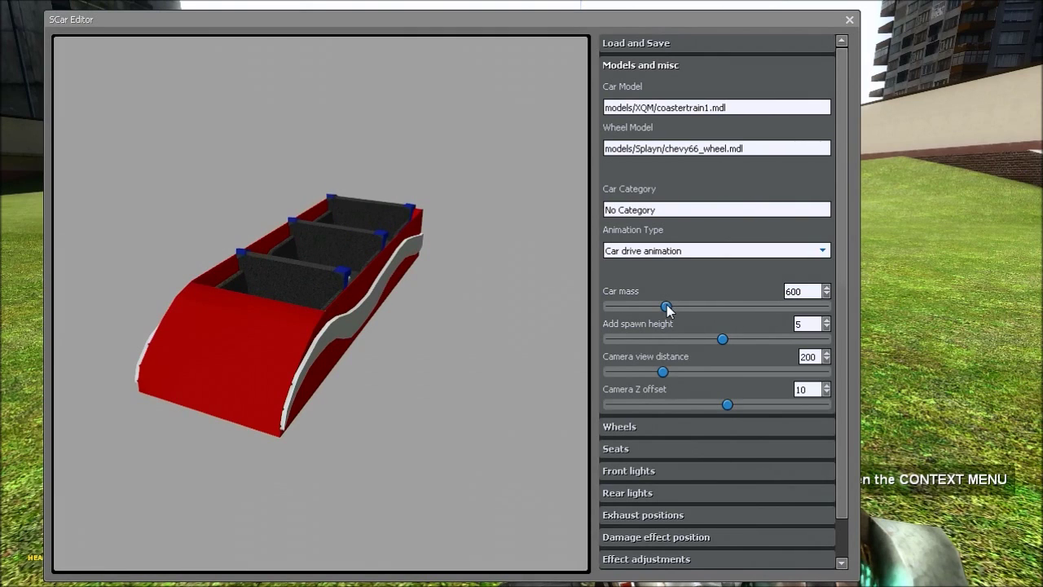
# Collapse the Models and misc settings and expand the Wheels settings
pyautogui.click(664, 66)
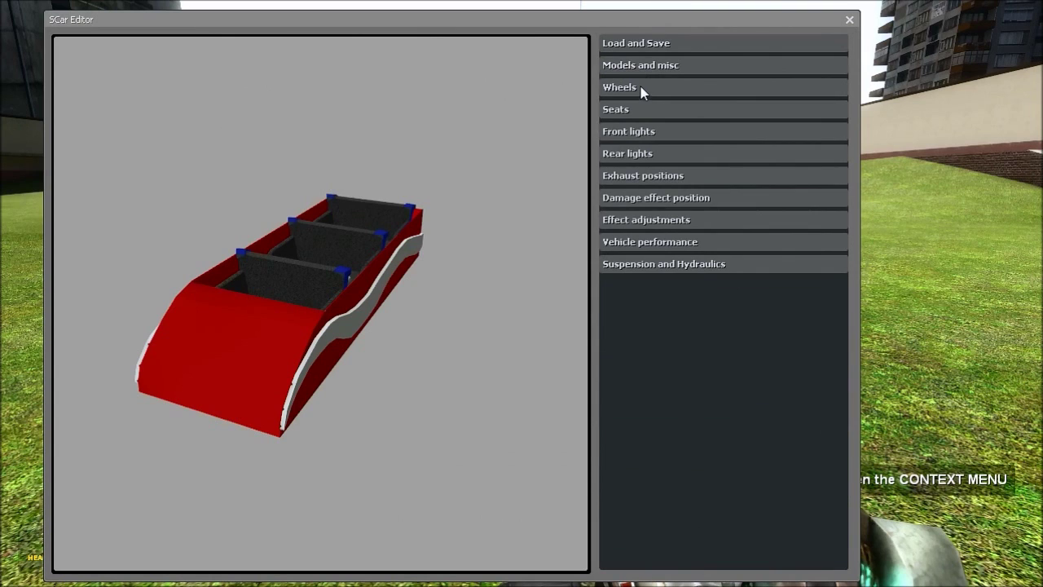
pyautogui.click(640, 86)
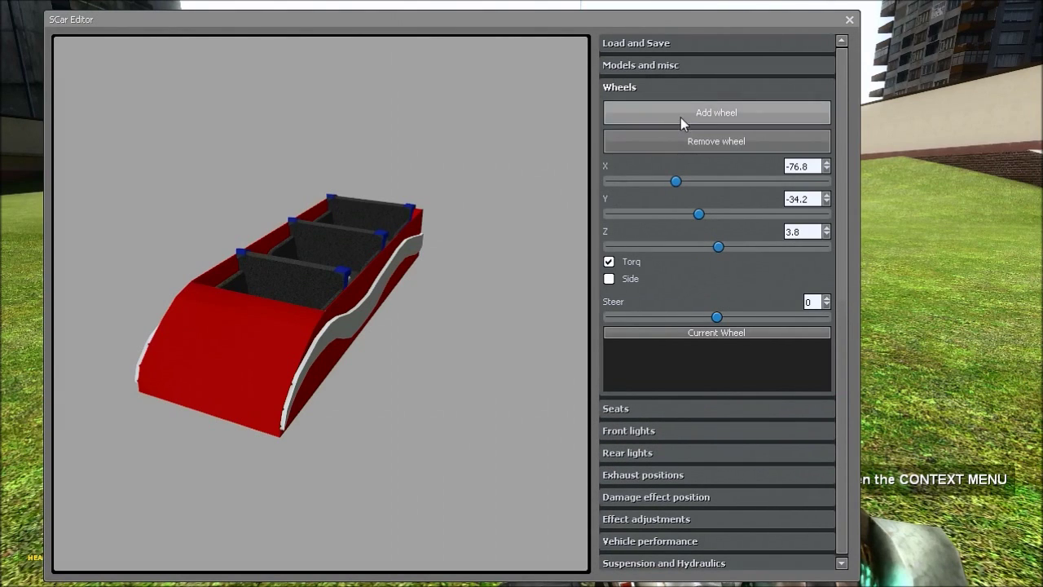
pyautogui.click(673, 69)
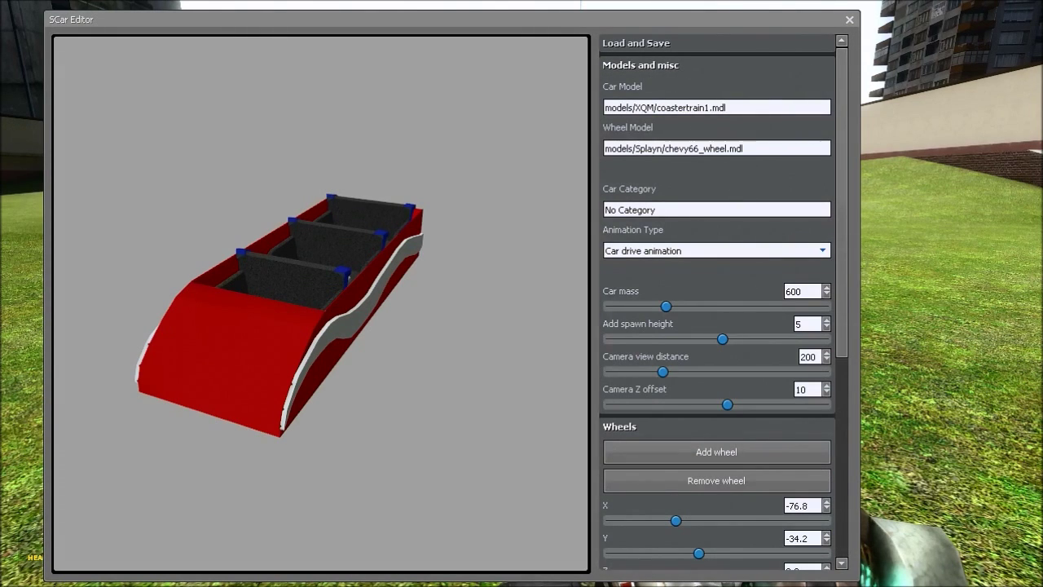
pyautogui.click(645, 73)
pyautogui.click(646, 72)
pyautogui.click(645, 73)
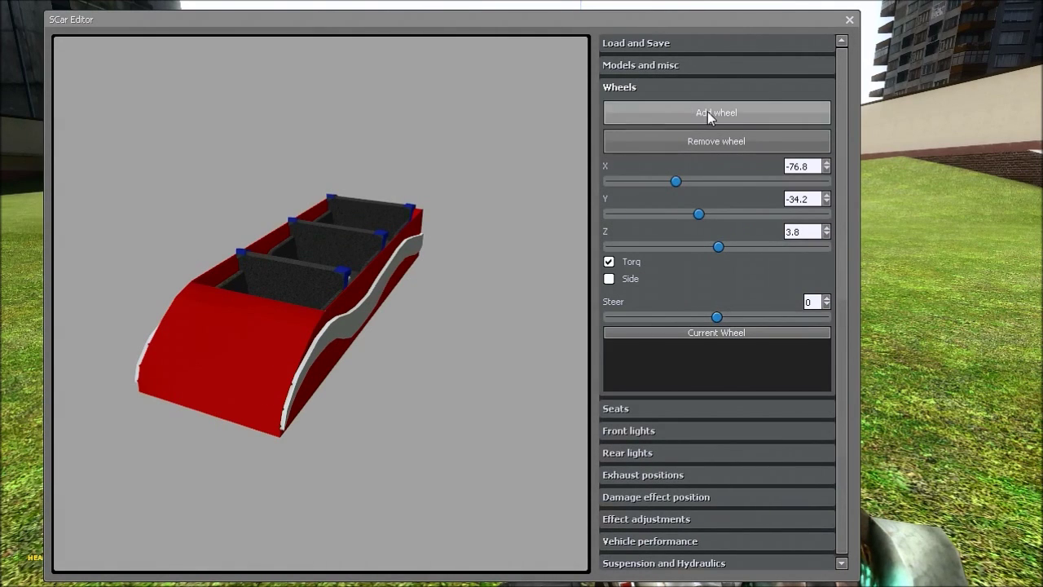
# Add a first wheel at the front of the coaster car and position it at X 99.6, Y 37.3, Z 5.3
pyautogui.click(707, 112)
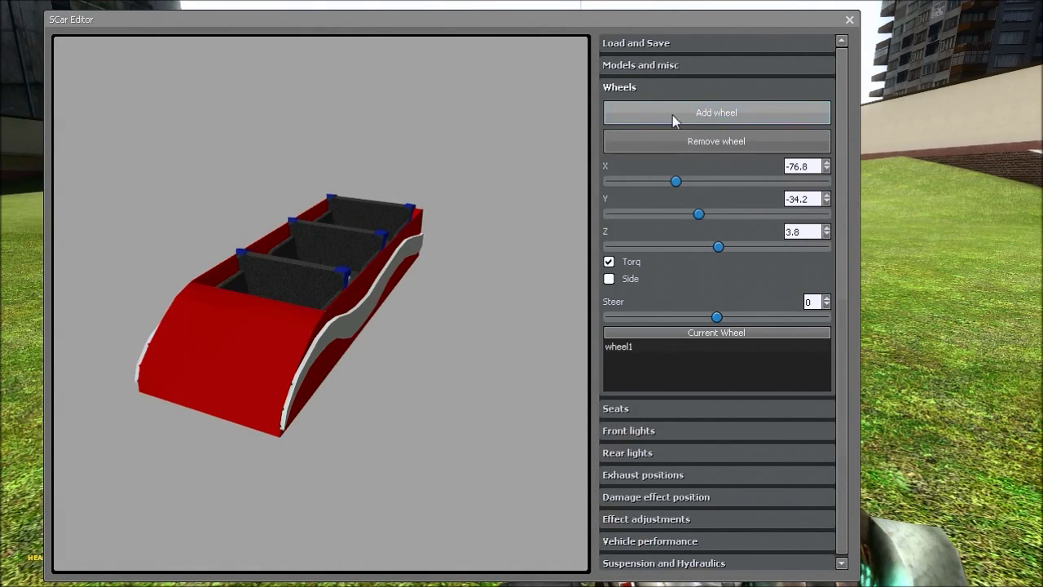
pyautogui.click(648, 349)
pyautogui.moveTo(716, 180); pyautogui.dragTo(770, 188)
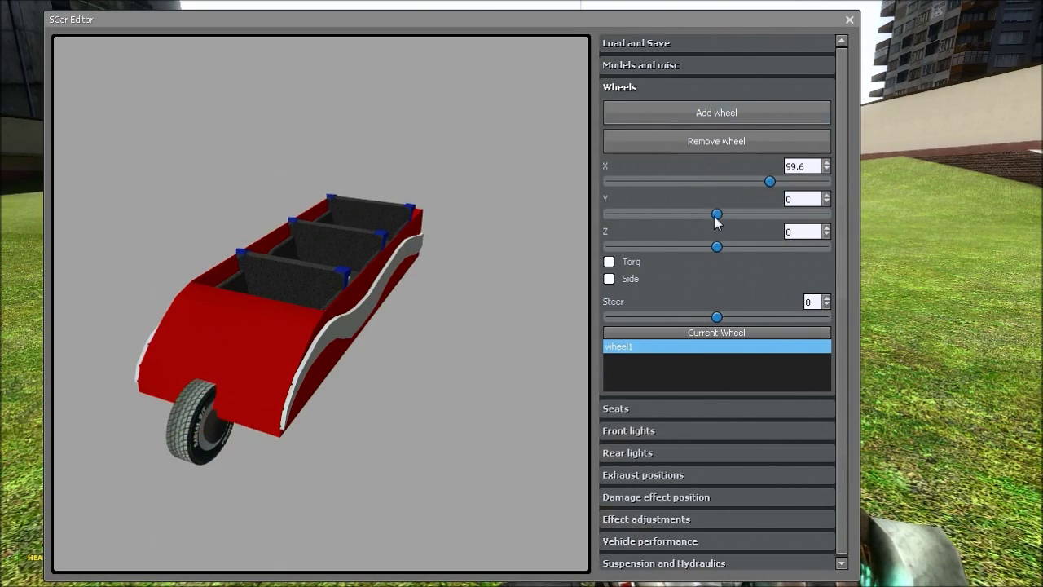
pyautogui.moveTo(716, 214); pyautogui.dragTo(738, 214)
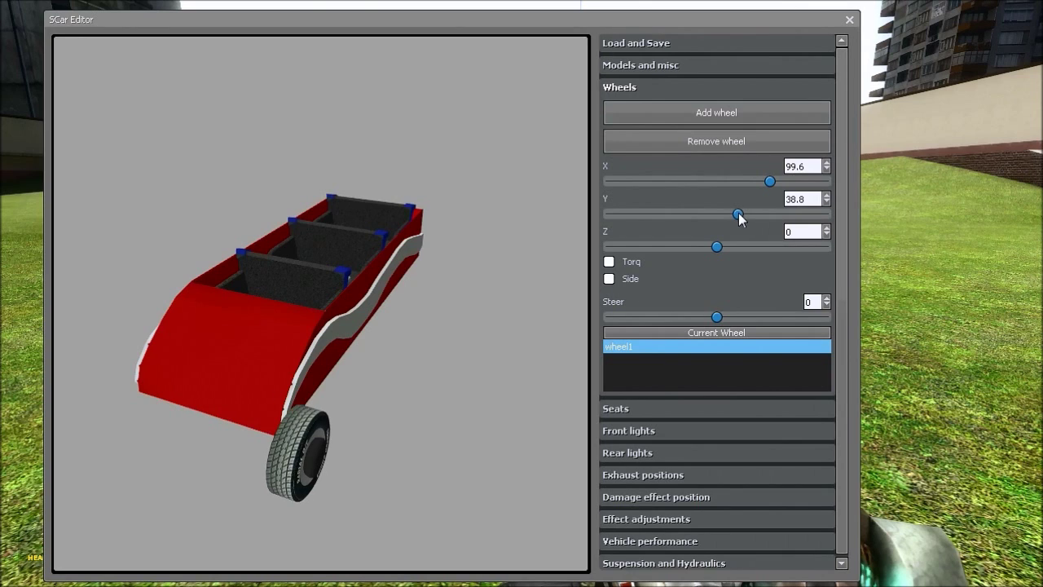
pyautogui.moveTo(400, 349); pyautogui.dragTo(432, 305)
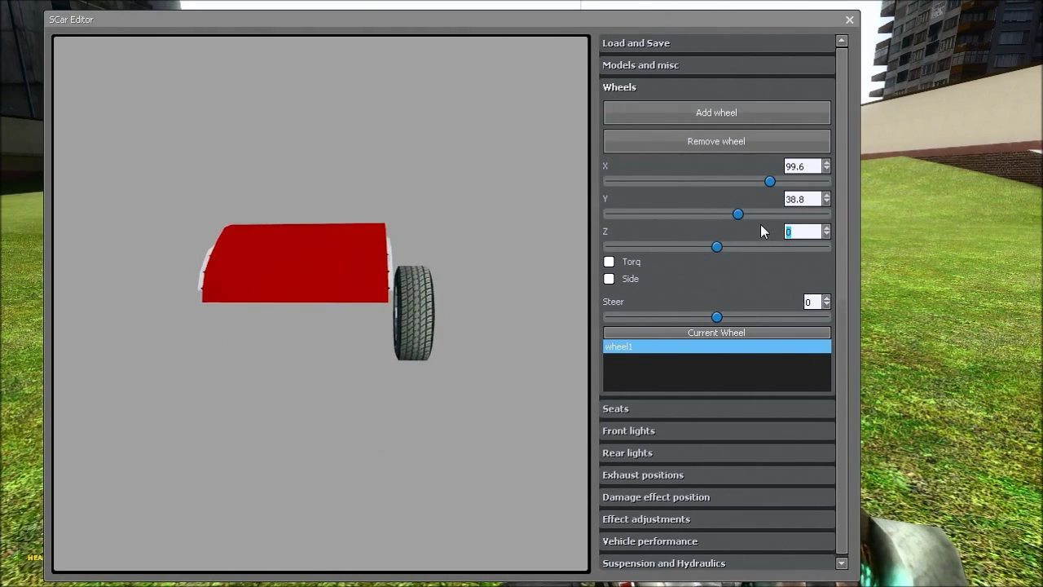
pyautogui.write('5.3')
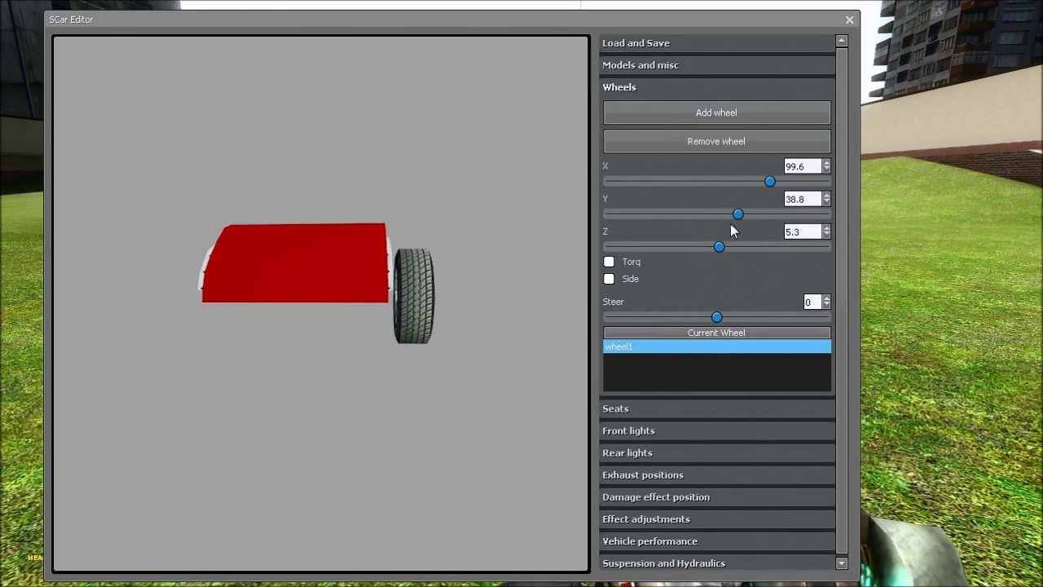
pyautogui.moveTo(330, 290); pyautogui.dragTo(439, 278)
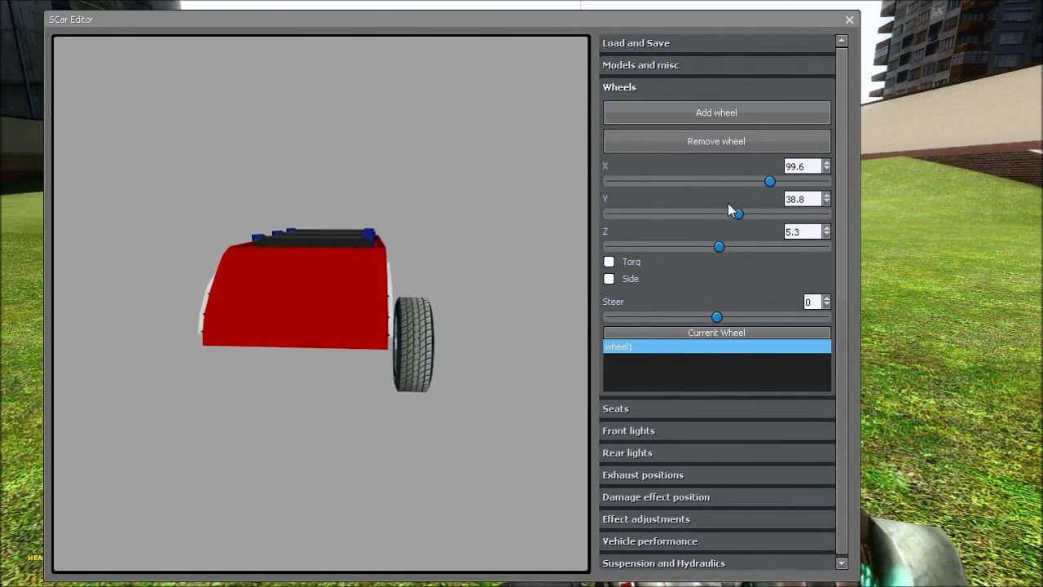
pyautogui.moveTo(738, 214); pyautogui.dragTo(738, 214)
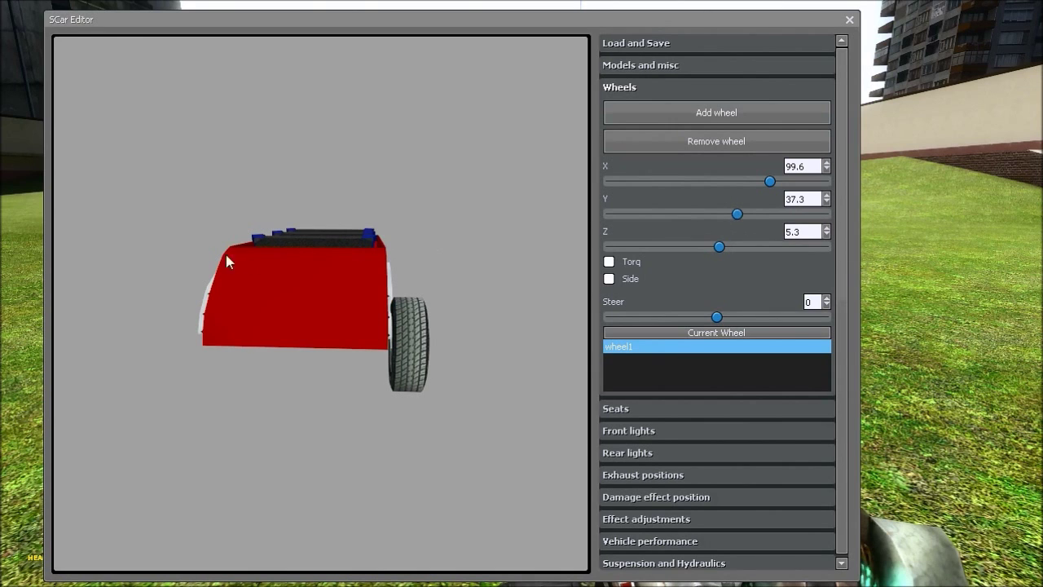
# Add a second wheel on the opposite front side and position it at X 101.1, Y -35.7, Z 5.3
pyautogui.moveTo(226, 254); pyautogui.dragTo(332, 281)
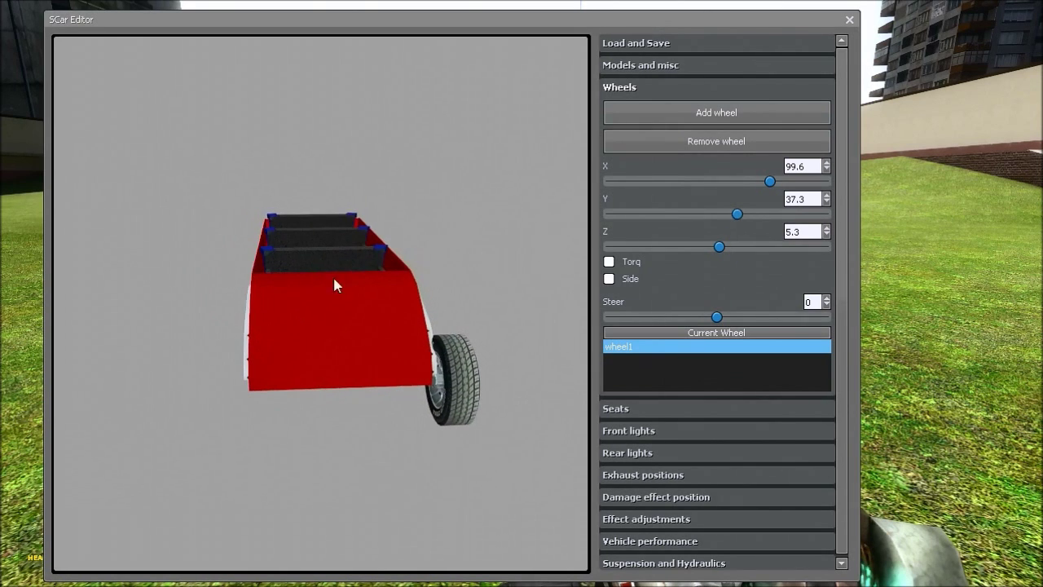
pyautogui.click(728, 112)
pyautogui.click(659, 360)
pyautogui.moveTo(718, 181); pyautogui.dragTo(775, 184)
pyautogui.moveTo(423, 351); pyautogui.dragTo(303, 326)
pyautogui.moveTo(778, 179); pyautogui.dragTo(770, 179)
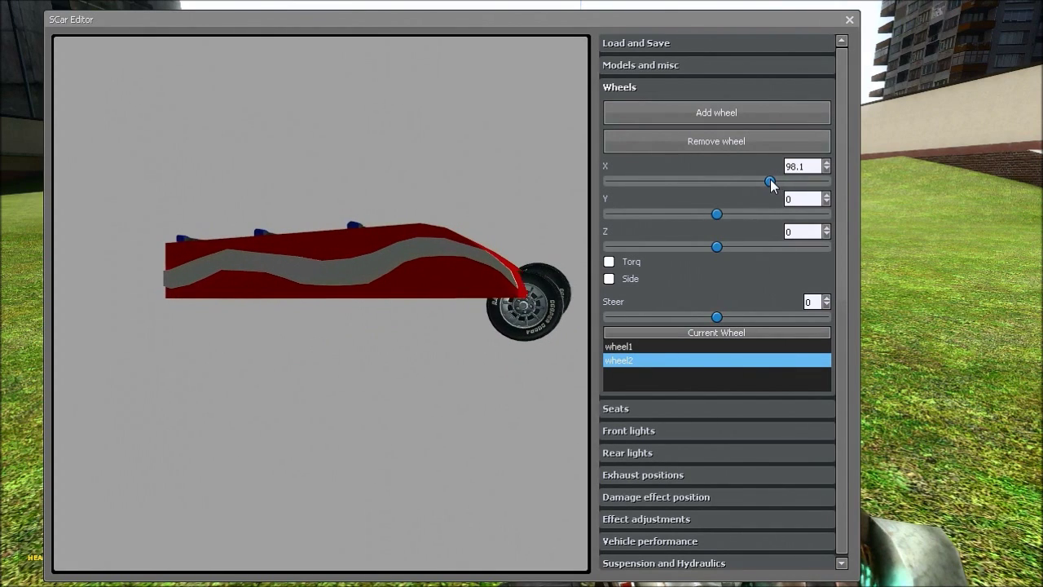
pyautogui.moveTo(716, 214); pyautogui.dragTo(698, 214)
pyautogui.moveTo(457, 245); pyautogui.dragTo(342, 232)
pyautogui.moveTo(715, 247); pyautogui.dragTo(725, 230)
pyautogui.moveTo(379, 318); pyautogui.dragTo(365, 391)
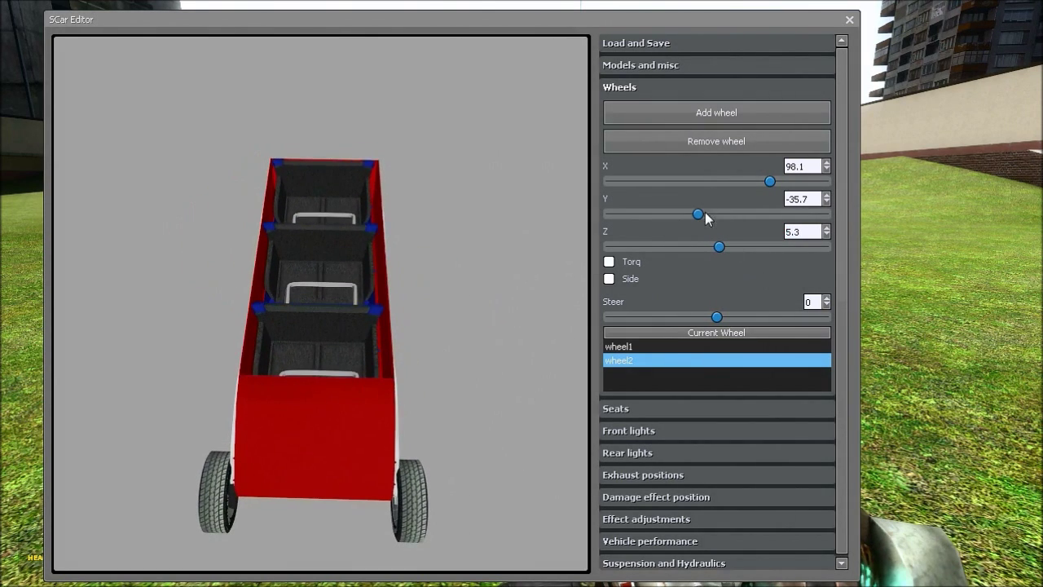
pyautogui.moveTo(769, 181); pyautogui.dragTo(771, 180)
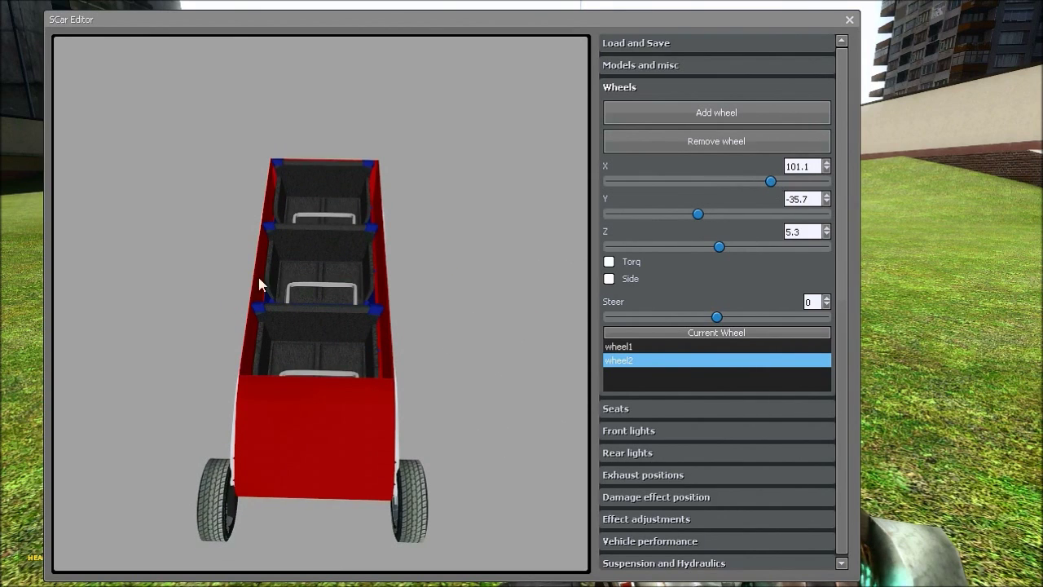
# Add a third wheel at the rear of the car and position it at X -75.3, Y 38.8, Z 5.3
pyautogui.click(700, 113)
pyautogui.click(687, 375)
pyautogui.moveTo(797, 232); pyautogui.dragTo(761, 231)
pyautogui.write('5.3')
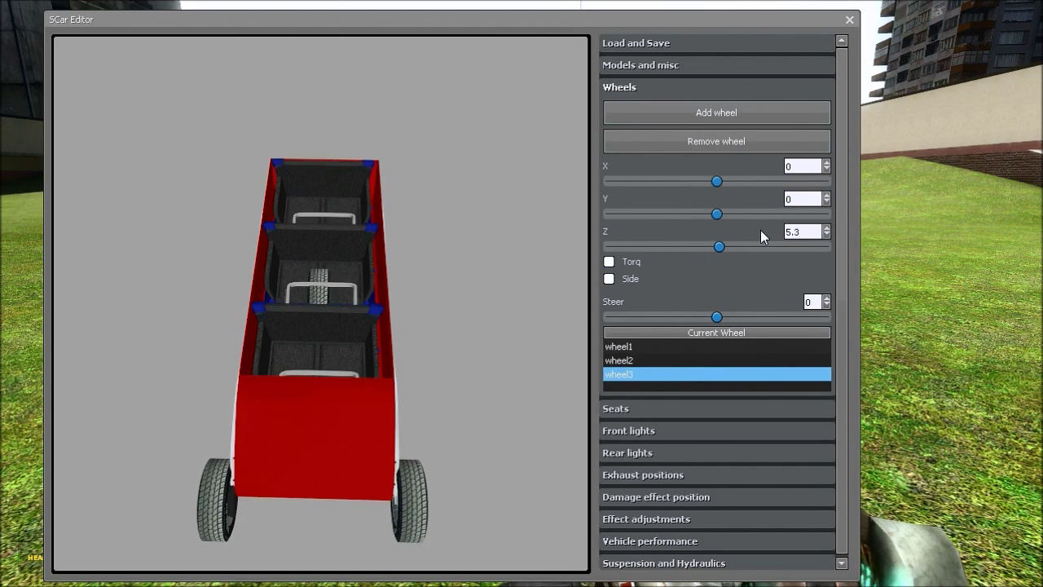
pyautogui.moveTo(718, 181); pyautogui.dragTo(677, 180)
pyautogui.moveTo(440, 192); pyautogui.dragTo(360, 281)
pyautogui.moveTo(717, 213); pyautogui.dragTo(738, 213)
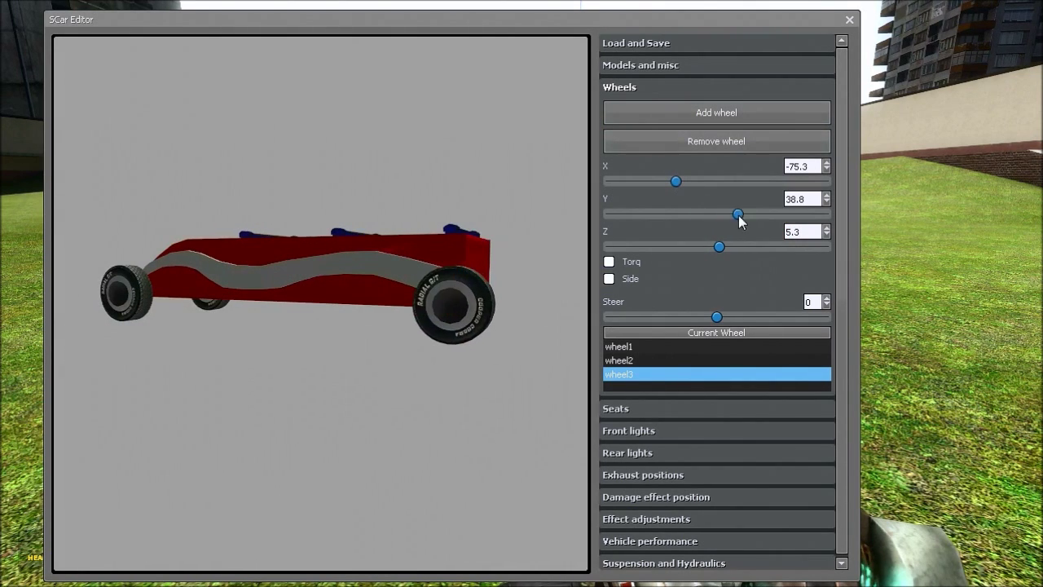
# Add a fourth wheel at the rear, opposite the third, and position it at X -75.3, Y -37.3, Z 5.3
pyautogui.moveTo(456, 245); pyautogui.dragTo(489, 261)
pyautogui.click(692, 111)
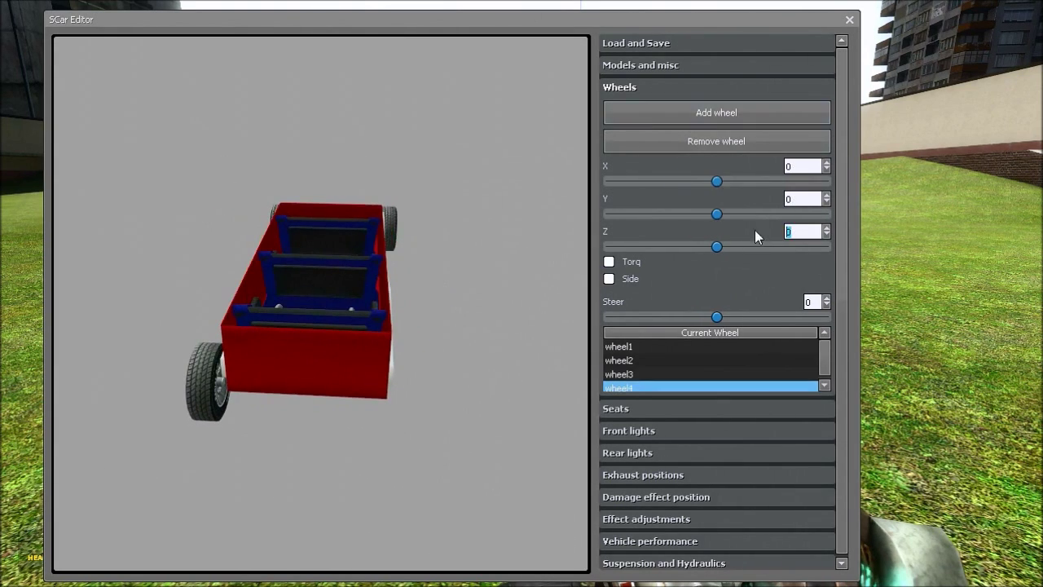
pyautogui.write('5.3')
pyautogui.moveTo(716, 180); pyautogui.dragTo(675, 184)
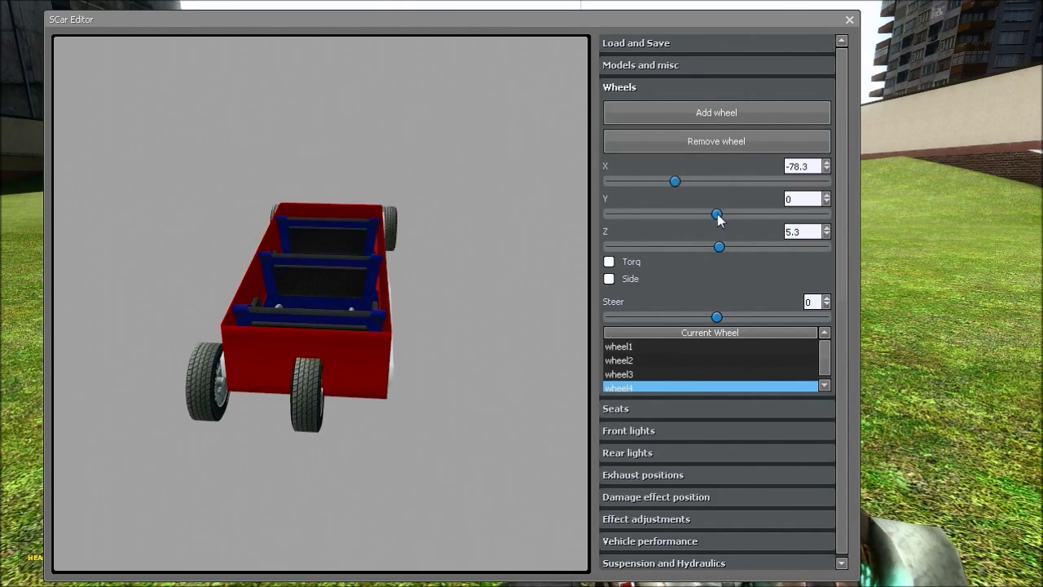
pyautogui.moveTo(717, 214); pyautogui.dragTo(680, 181)
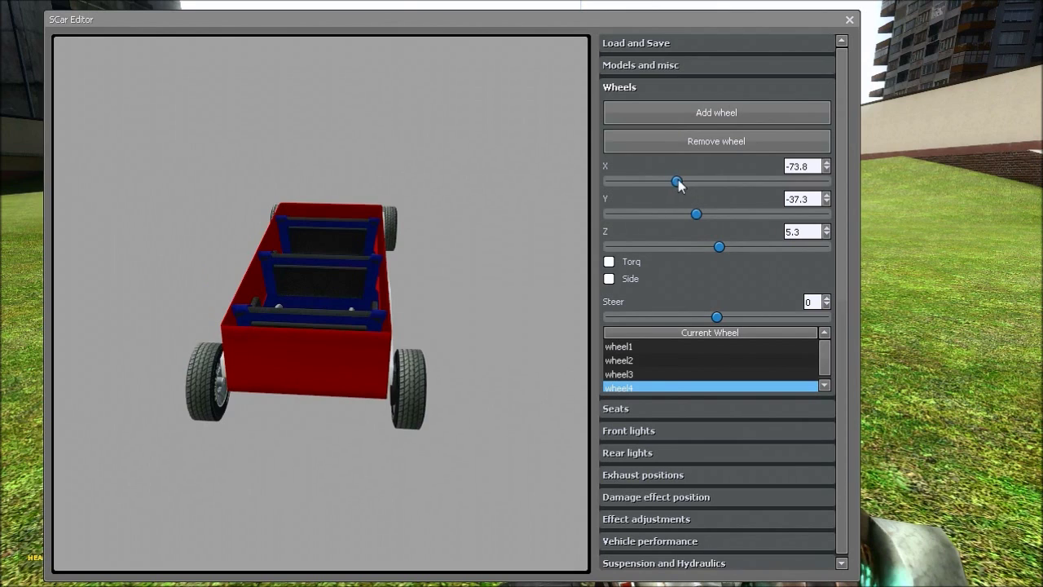
pyautogui.moveTo(441, 236); pyautogui.dragTo(421, 310)
pyautogui.moveTo(678, 181); pyautogui.dragTo(676, 184)
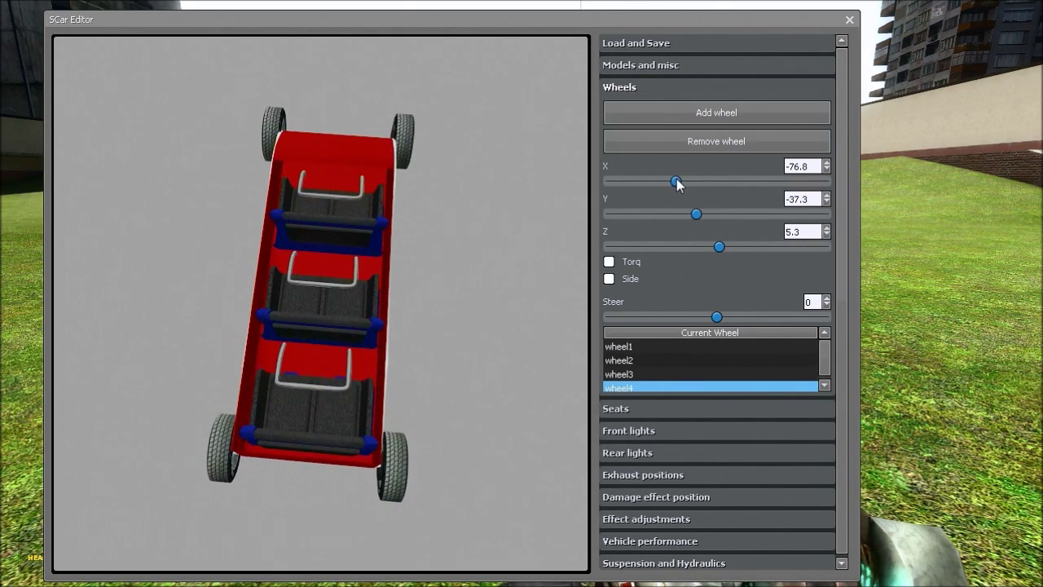
pyautogui.click(683, 373)
pyautogui.click(683, 385)
pyautogui.moveTo(809, 166); pyautogui.dragTo(744, 162)
pyautogui.write('-75.3')
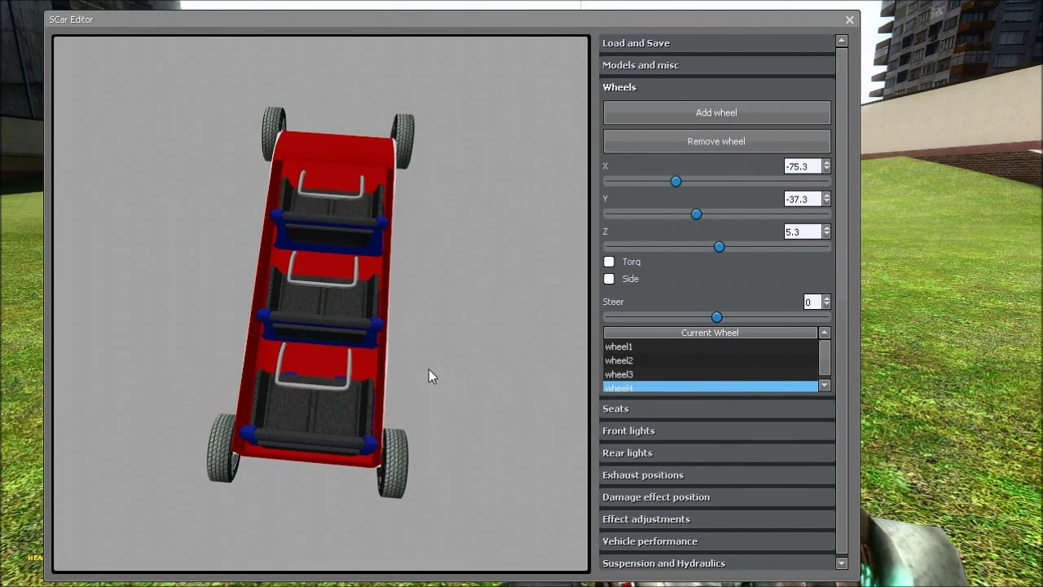
# Try lowering the fourth wheel to Z -2.3, and restore its Z position to 5.3
pyautogui.moveTo(428, 369); pyautogui.dragTo(354, 274)
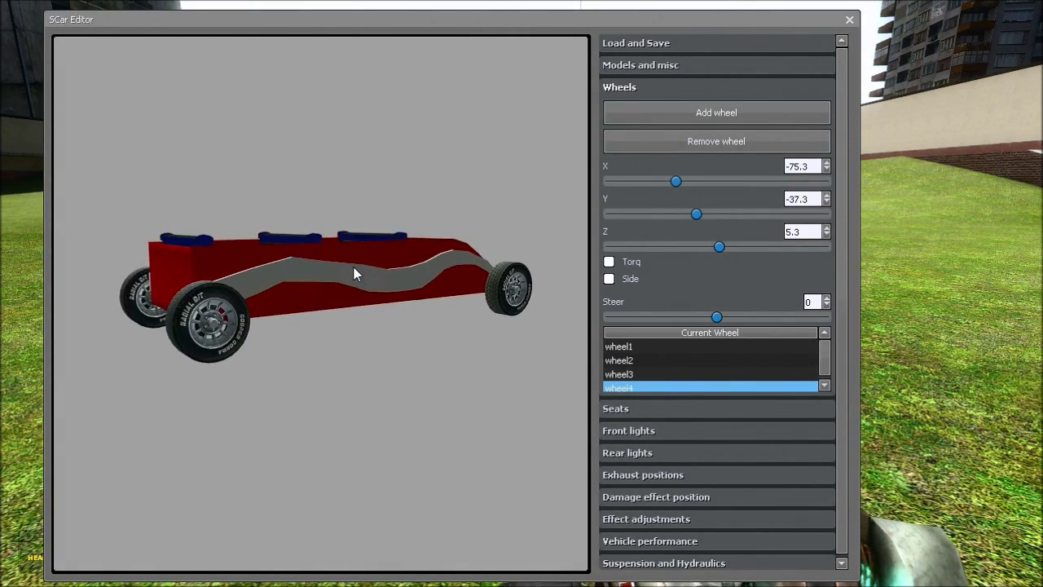
pyautogui.moveTo(366, 262); pyautogui.dragTo(494, 258)
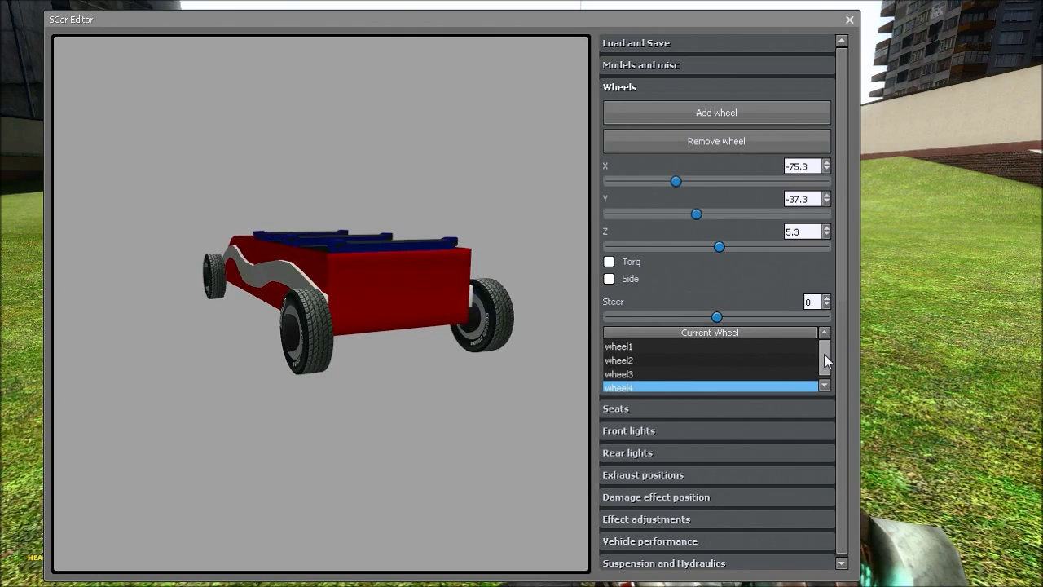
pyautogui.moveTo(824, 349); pyautogui.dragTo(825, 353)
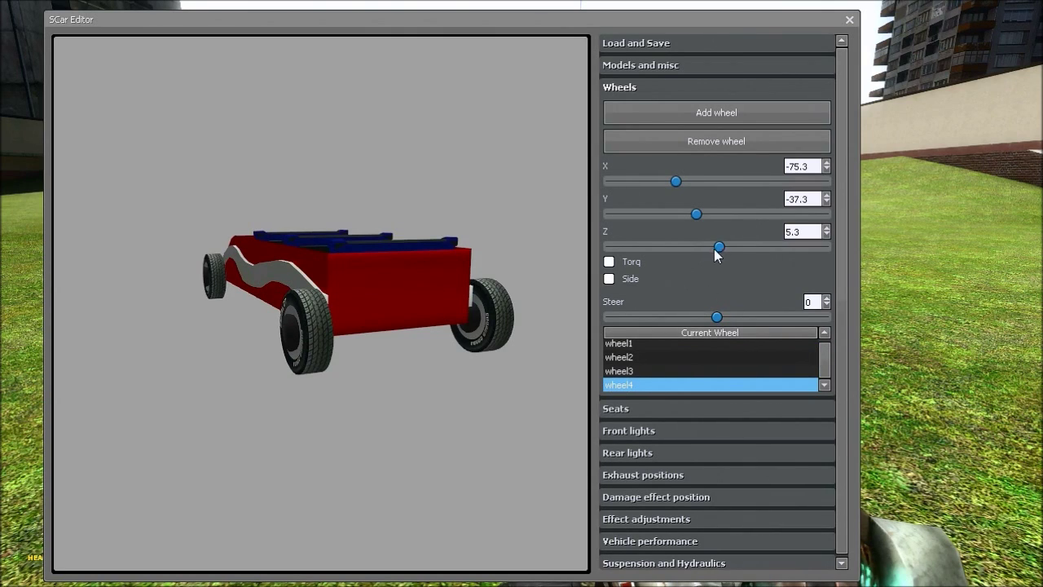
pyautogui.moveTo(718, 246); pyautogui.dragTo(714, 246)
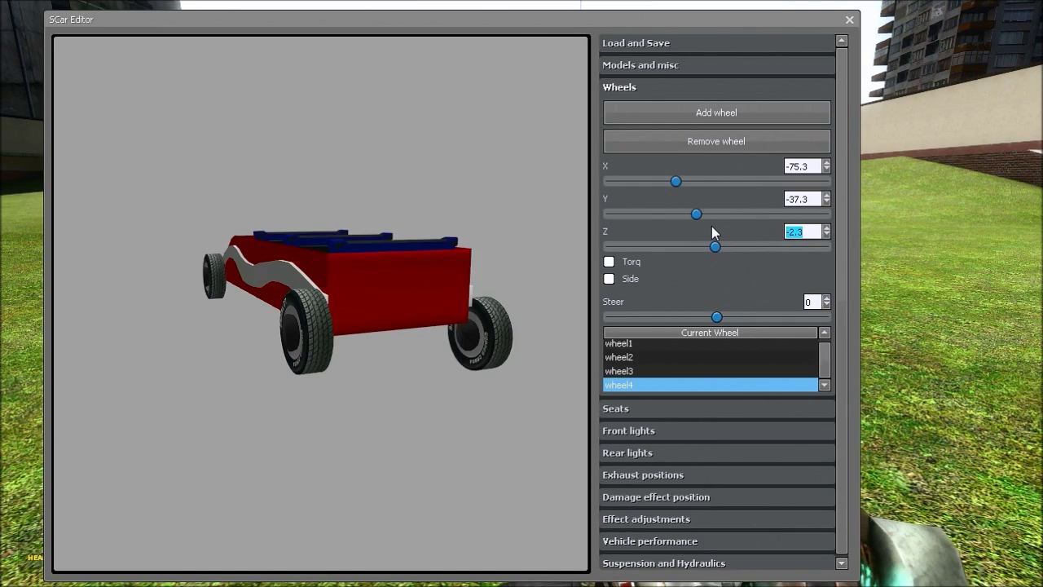
pyautogui.press('BackSpace')
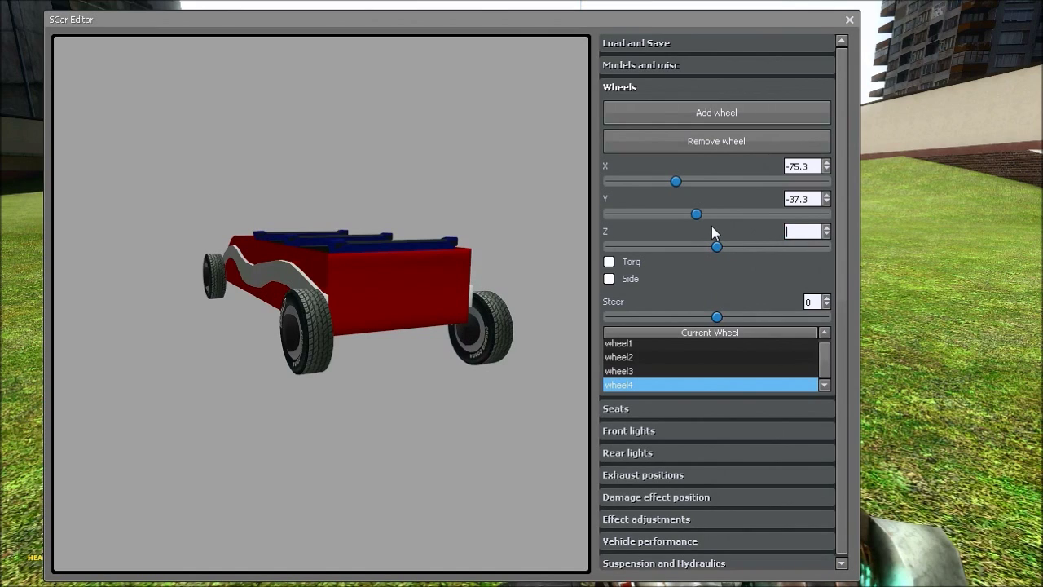
pyautogui.write('5.3')
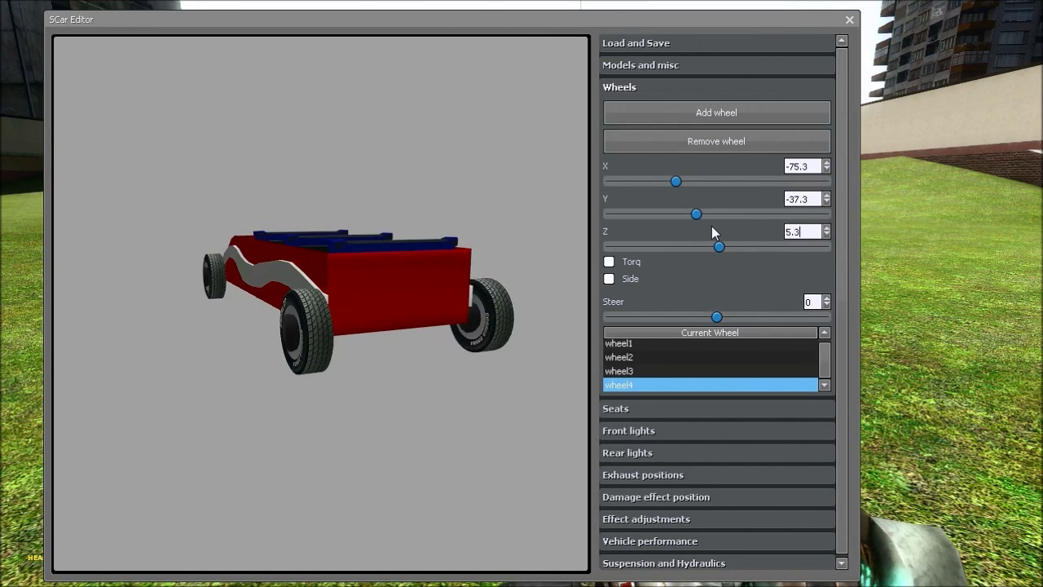
# Enable both the Side and Torq options for wheel1
pyautogui.click(624, 345)
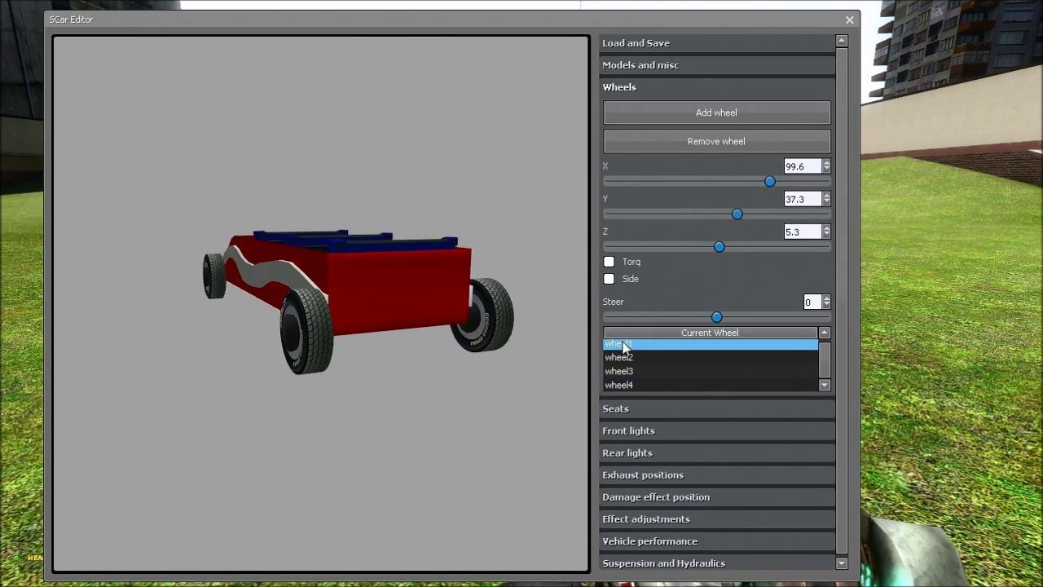
pyautogui.click(609, 279)
pyautogui.moveTo(255, 272); pyautogui.dragTo(600, 270)
pyautogui.click(633, 264)
pyautogui.moveTo(268, 254); pyautogui.dragTo(66, 261)
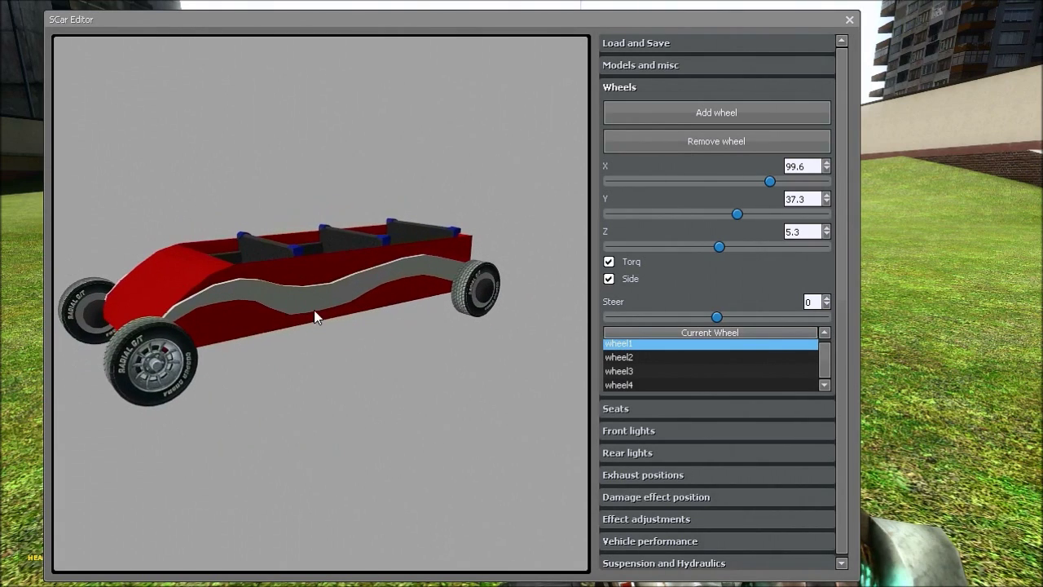
# Enable the Side option for wheel3 so it faces outward at the rear
pyautogui.moveTo(317, 318); pyautogui.dragTo(211, 298)
pyautogui.click(649, 374)
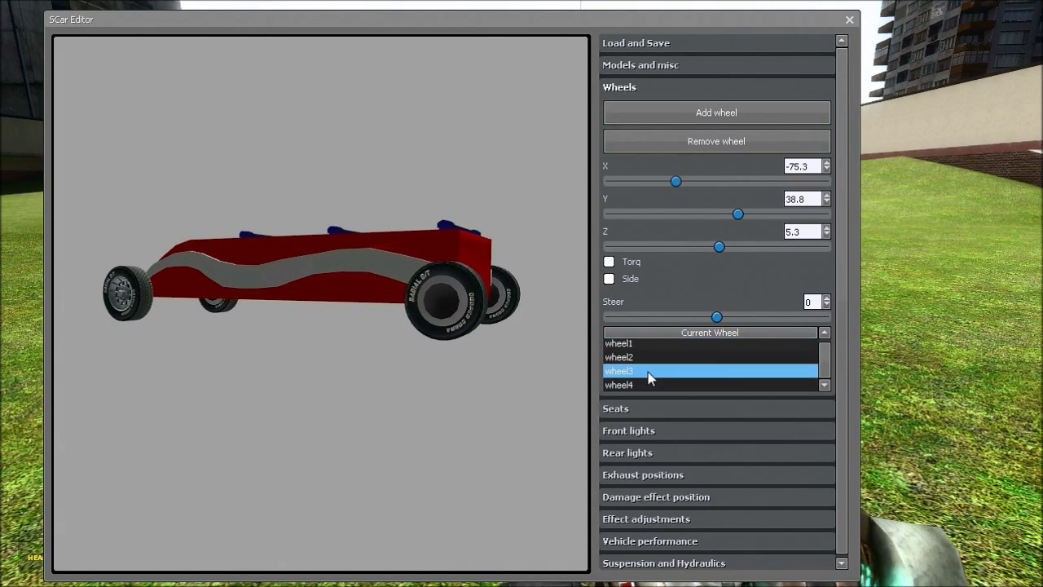
pyautogui.moveTo(395, 263)
pyautogui.mouseDown()
pyautogui.moveTo(513, 277)
pyautogui.moveTo(387, 278)
pyautogui.moveTo(388, 262)
pyautogui.mouseUp()
pyautogui.click(609, 279)
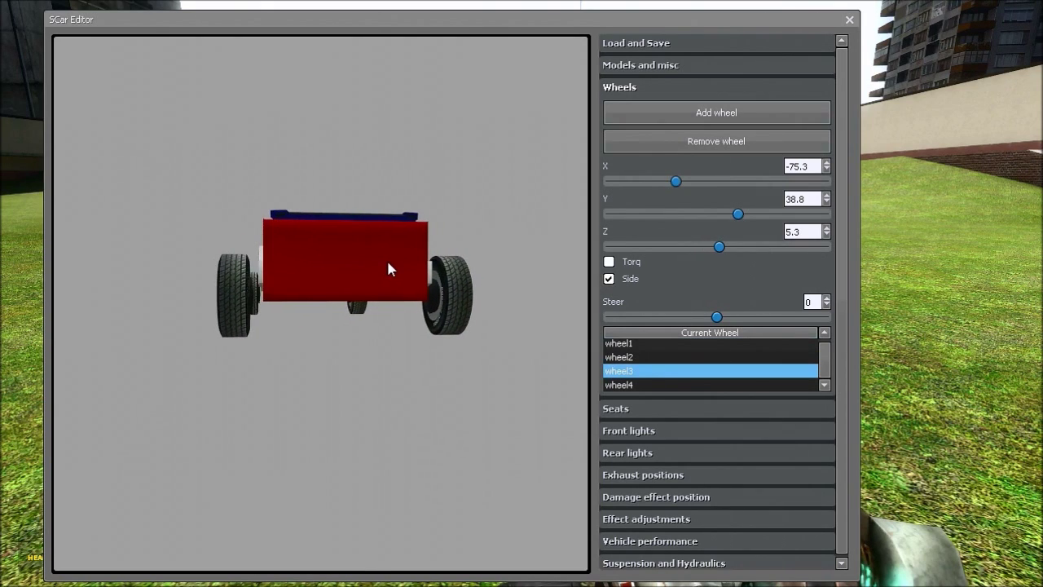
# Move wheel1 closer to the car body by setting its Y position to 34.2
pyautogui.click(644, 345)
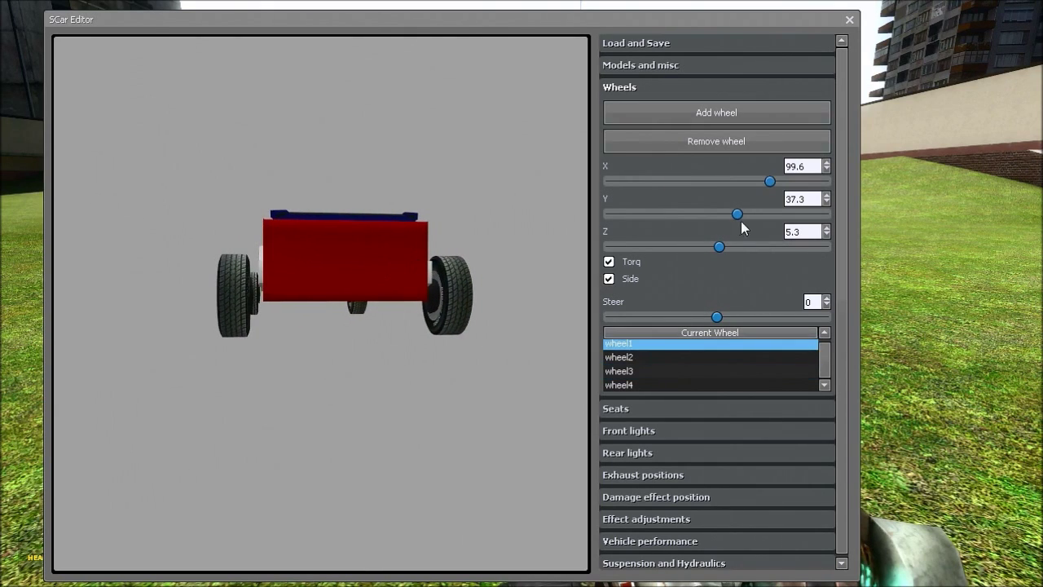
pyautogui.moveTo(735, 215); pyautogui.dragTo(735, 216)
pyautogui.moveTo(471, 233); pyautogui.dragTo(392, 366)
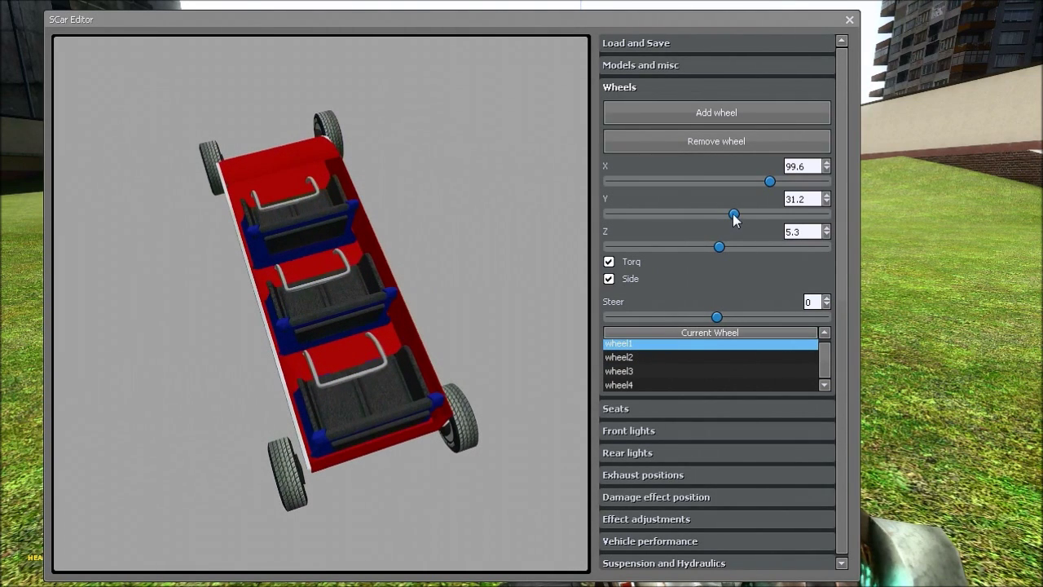
pyautogui.moveTo(734, 216); pyautogui.dragTo(736, 217)
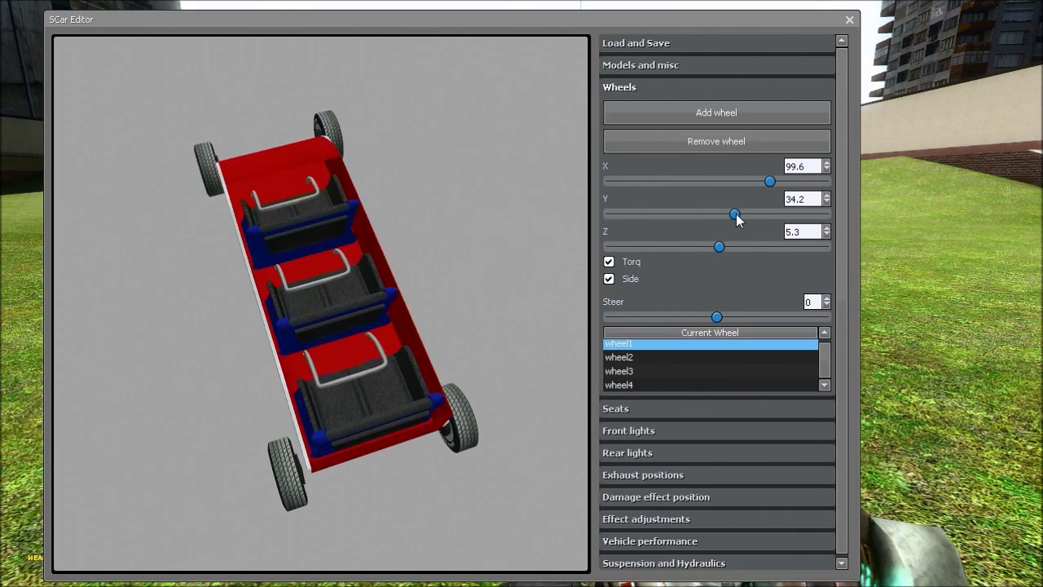
pyautogui.moveTo(147, 240); pyautogui.dragTo(427, 338)
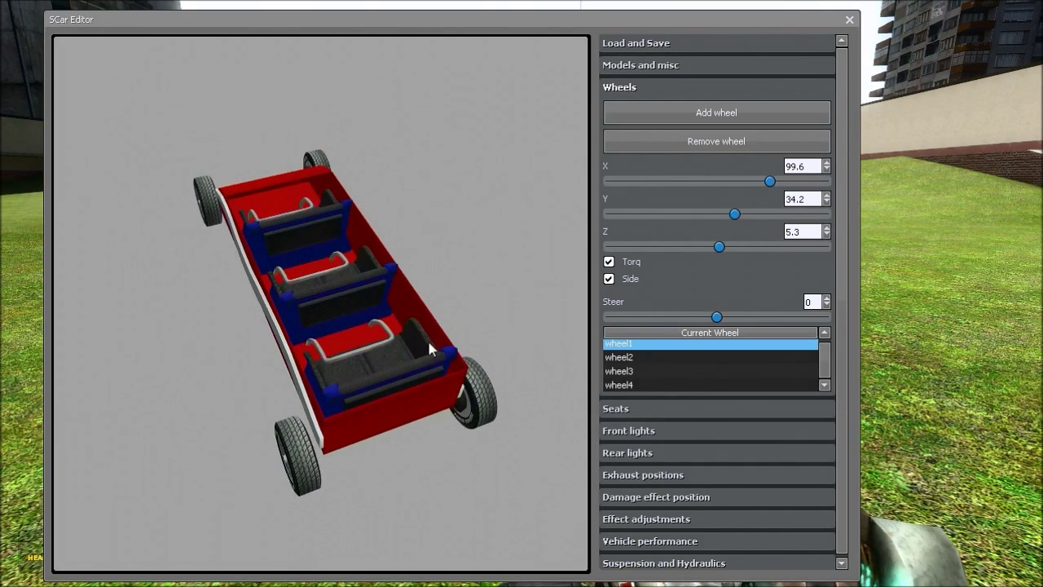
# Move wheel3 closer to the car body by setting its Y position to 35.7
pyautogui.click(654, 371)
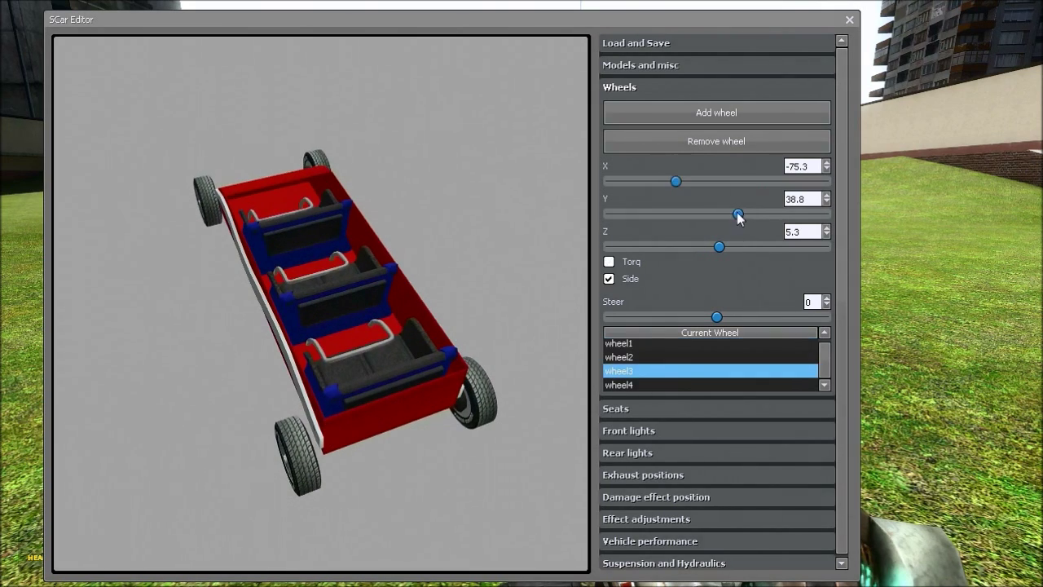
pyautogui.moveTo(737, 213); pyautogui.dragTo(733, 214)
pyautogui.moveTo(355, 395); pyautogui.dragTo(64, 467)
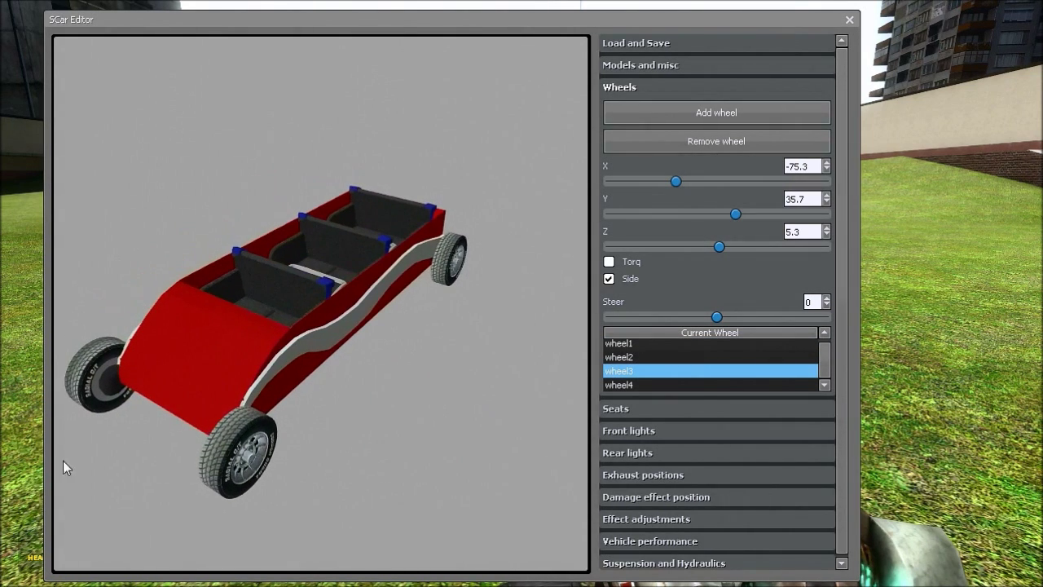
pyautogui.moveTo(200, 402); pyautogui.dragTo(263, 374)
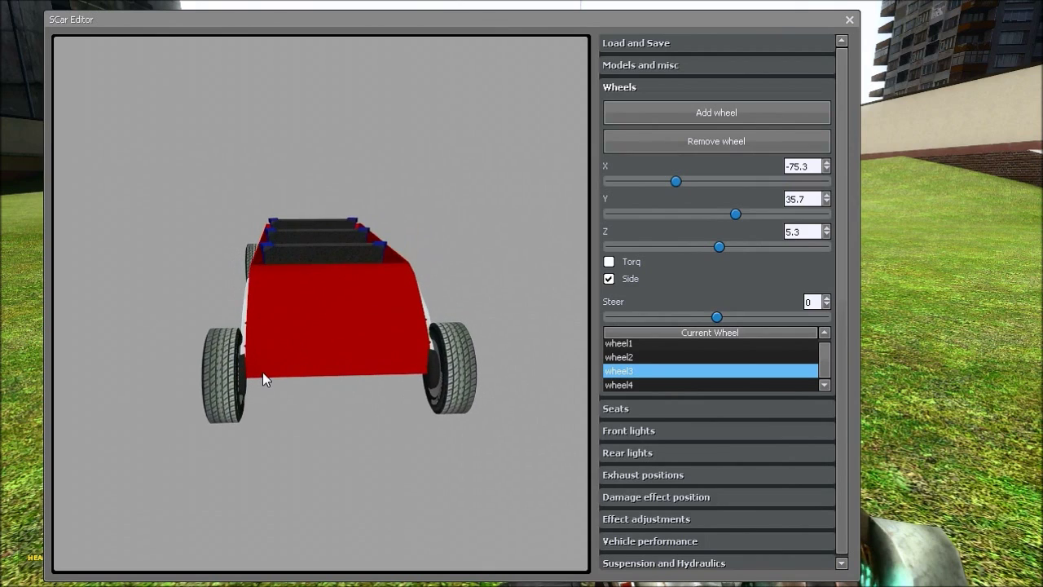
# Enable the Torq option for wheel2, wheel3 and wheel4 so all four wheels are driven
pyautogui.click(635, 343)
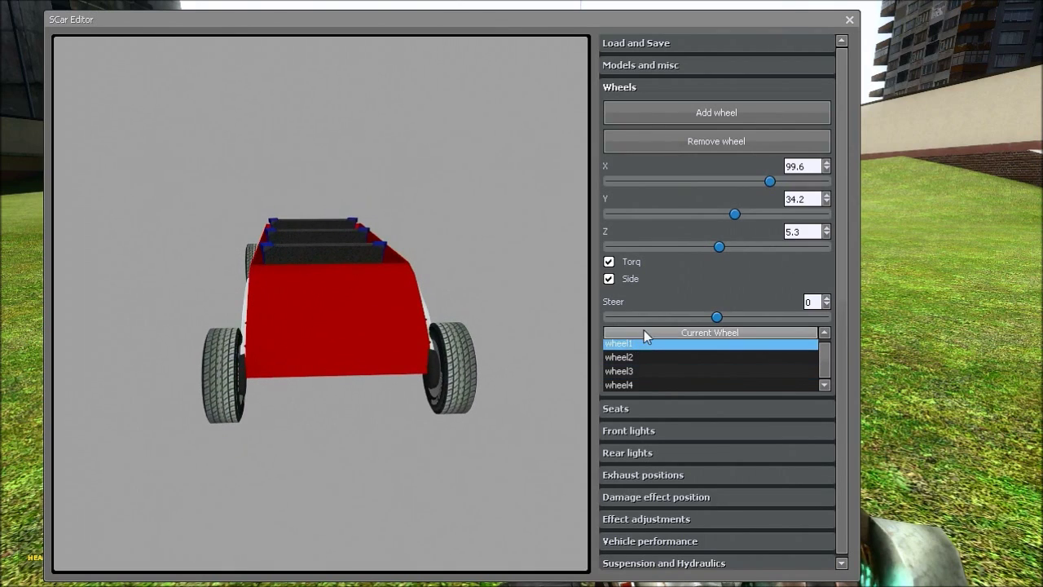
pyautogui.click(628, 358)
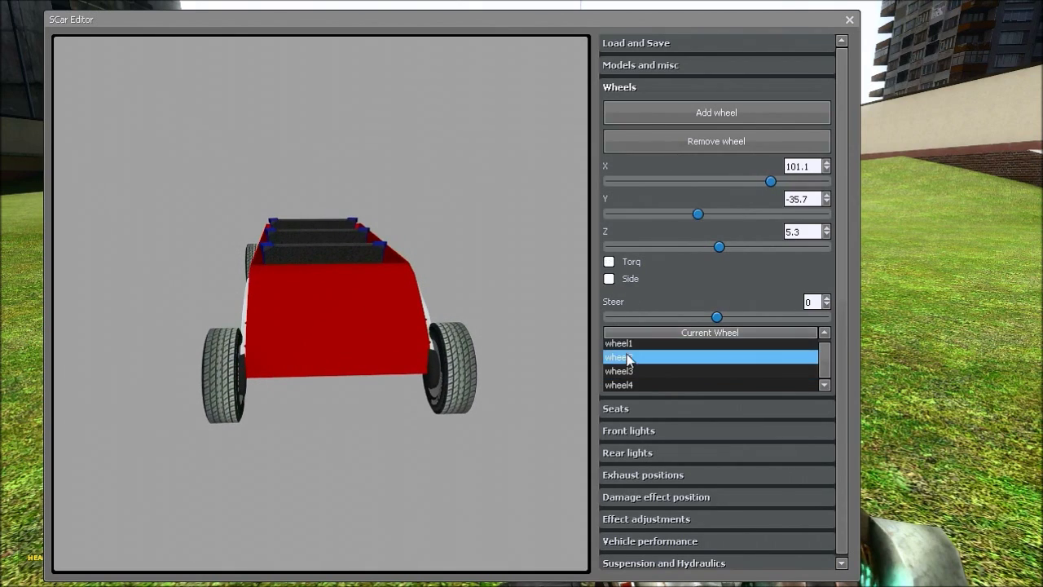
pyautogui.scroll(1, 830, 359)
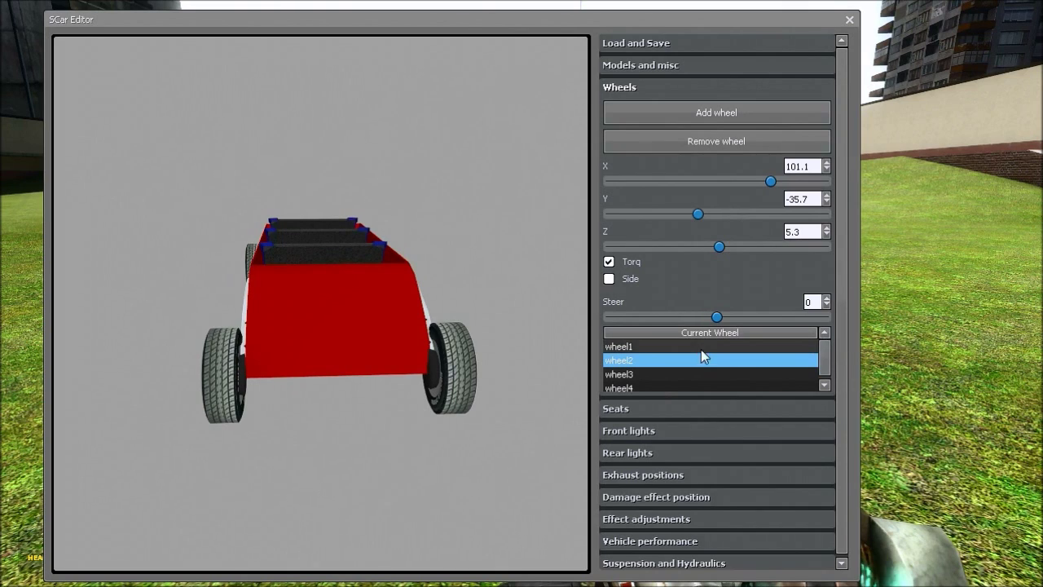
pyautogui.click(701, 350)
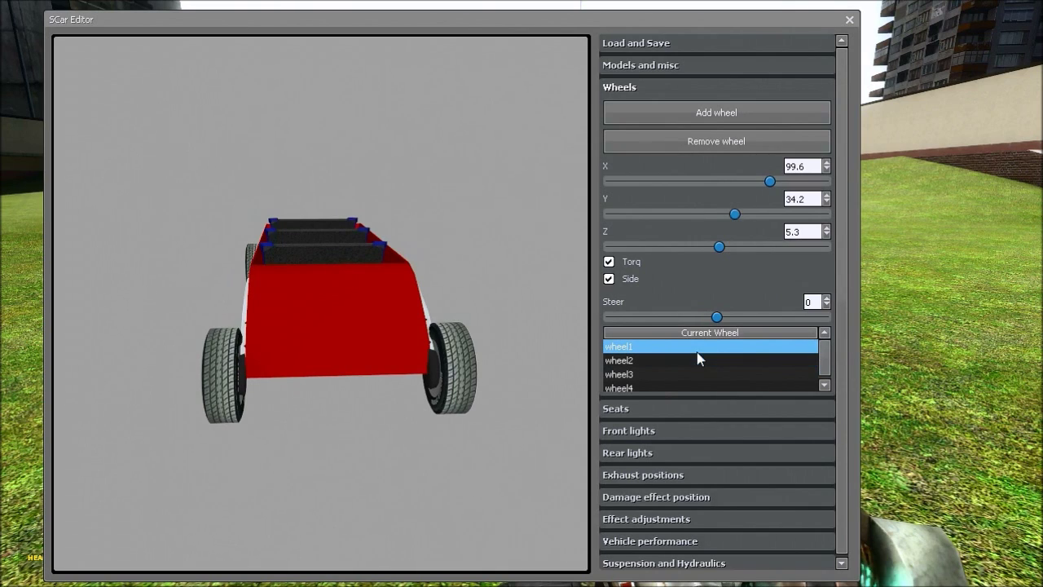
pyautogui.click(652, 359)
pyautogui.click(649, 372)
pyautogui.click(610, 261)
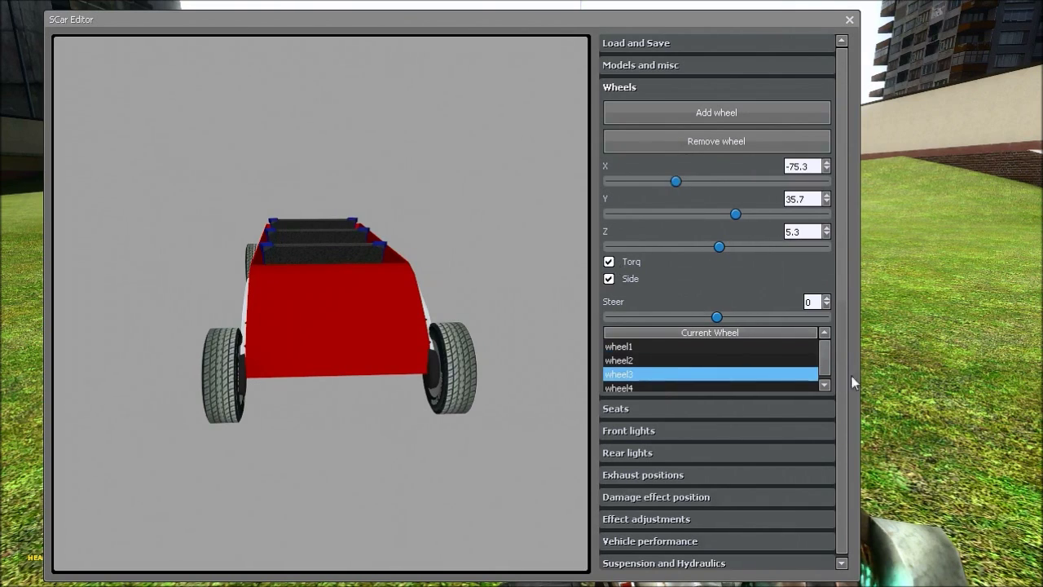
pyautogui.scroll(-1, 819, 362)
pyautogui.click(807, 383)
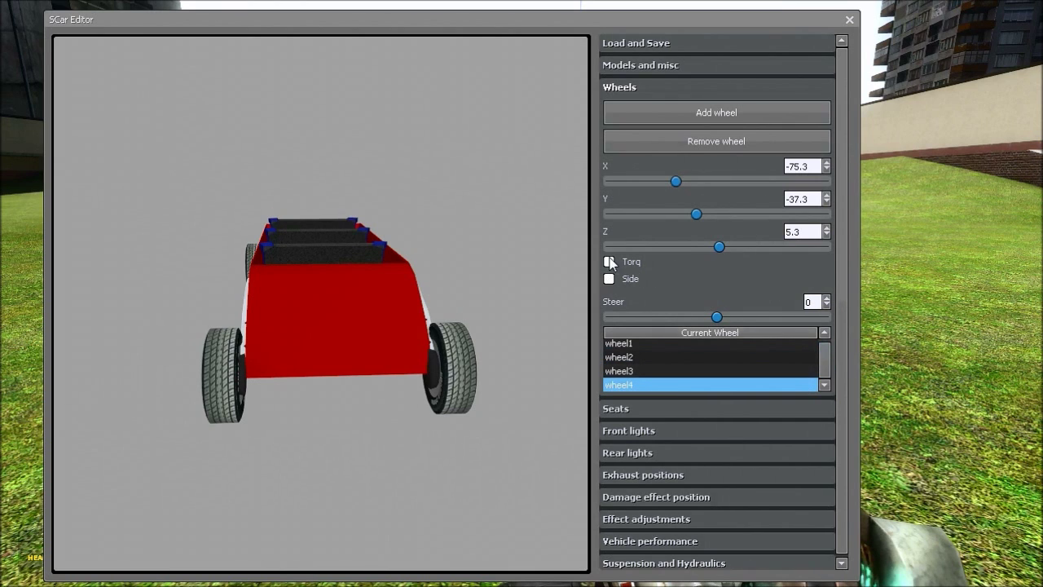
pyautogui.moveTo(452, 288); pyautogui.dragTo(392, 284)
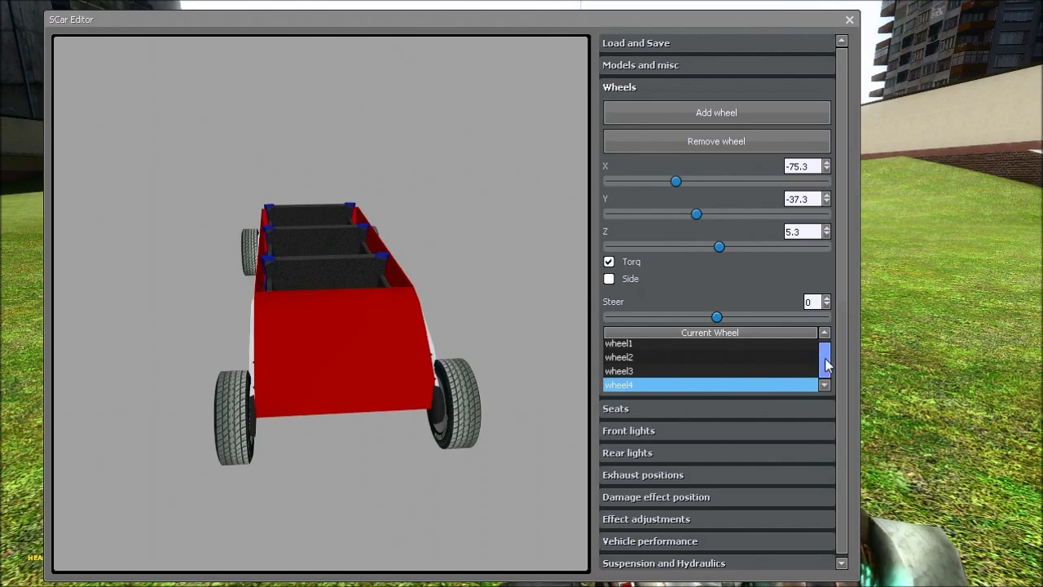
# Set the Steer value of both front wheels, wheel1 and wheel2, to 1
pyautogui.scroll(1, 819, 350)
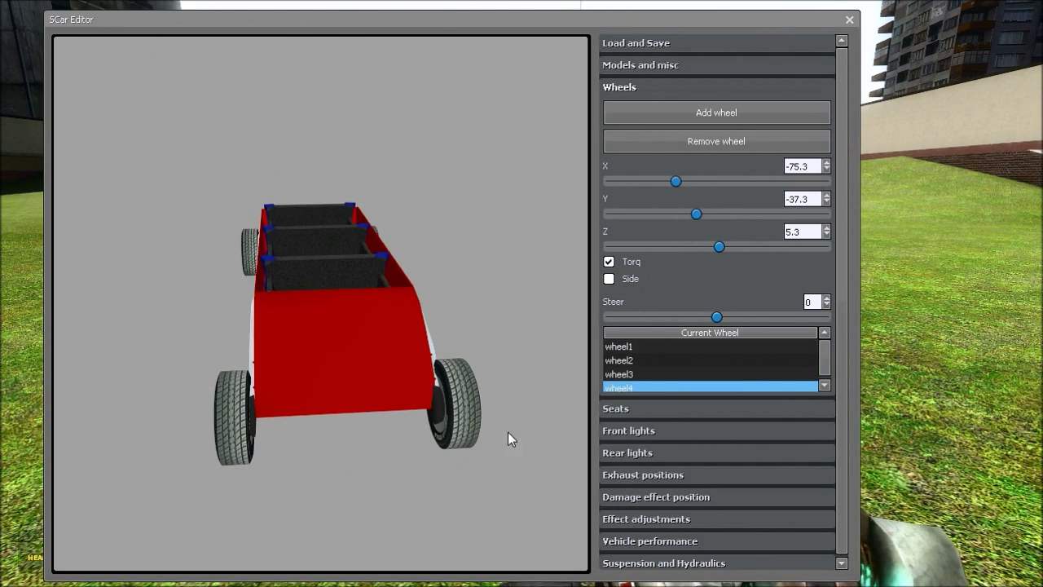
pyautogui.click(637, 347)
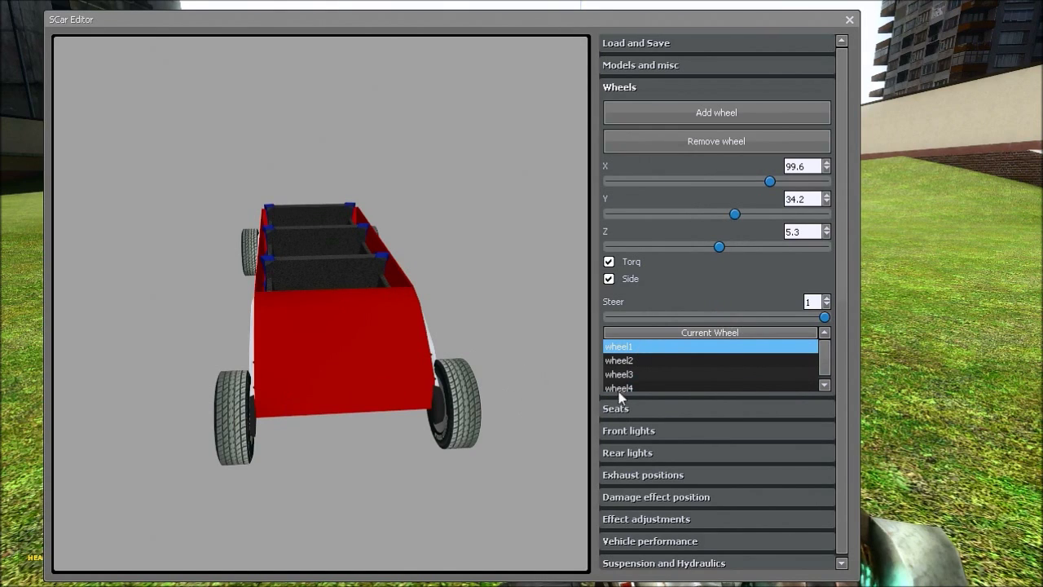
pyautogui.click(644, 359)
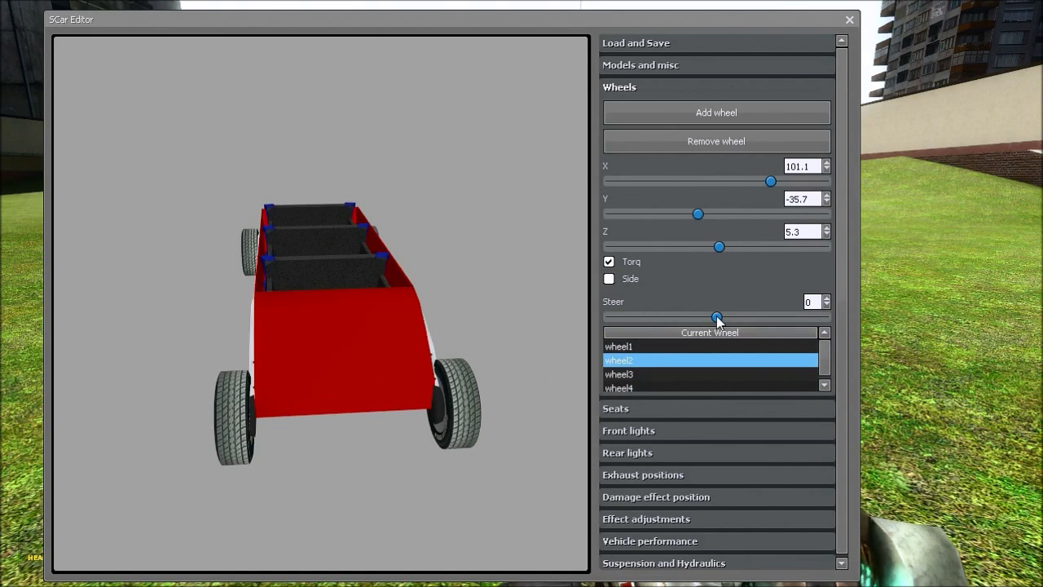
pyautogui.moveTo(816, 319); pyautogui.dragTo(843, 318)
# Add a seat and position it in the front compartment at X 45.2, Y -0.7 and Z 16.5
pyautogui.click(666, 89)
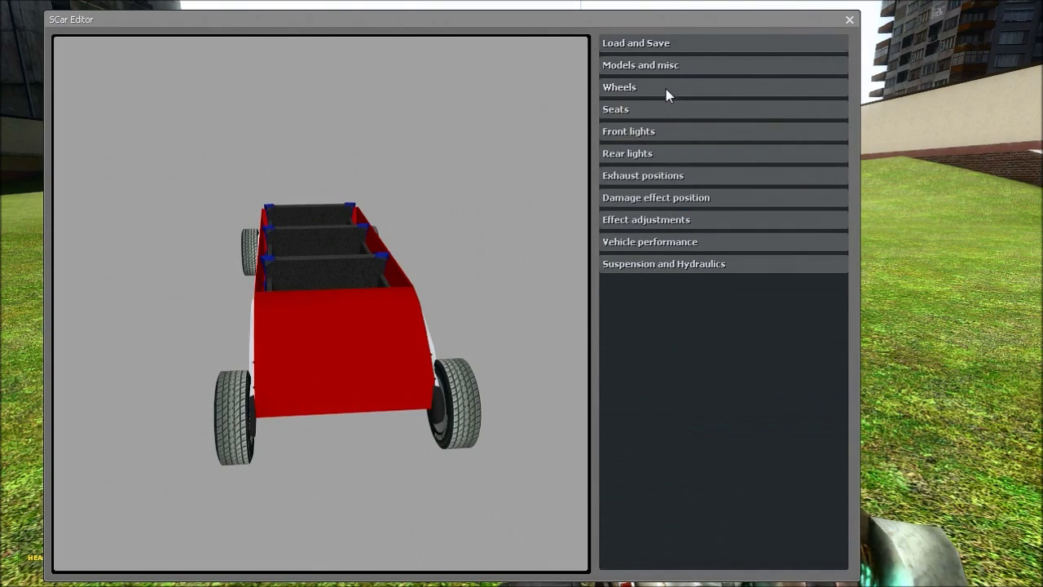
pyautogui.click(650, 110)
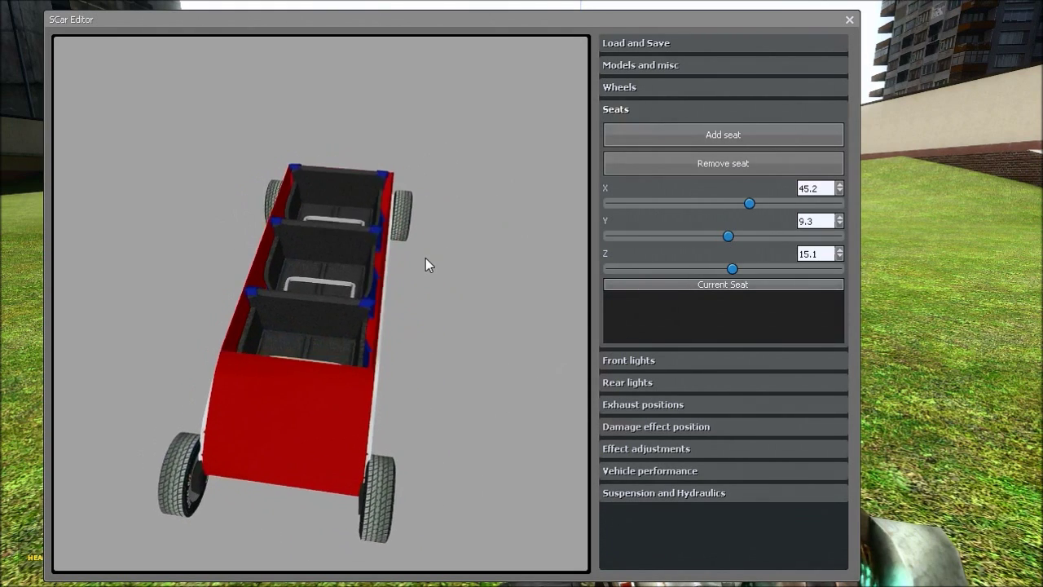
pyautogui.click(689, 136)
pyautogui.click(635, 300)
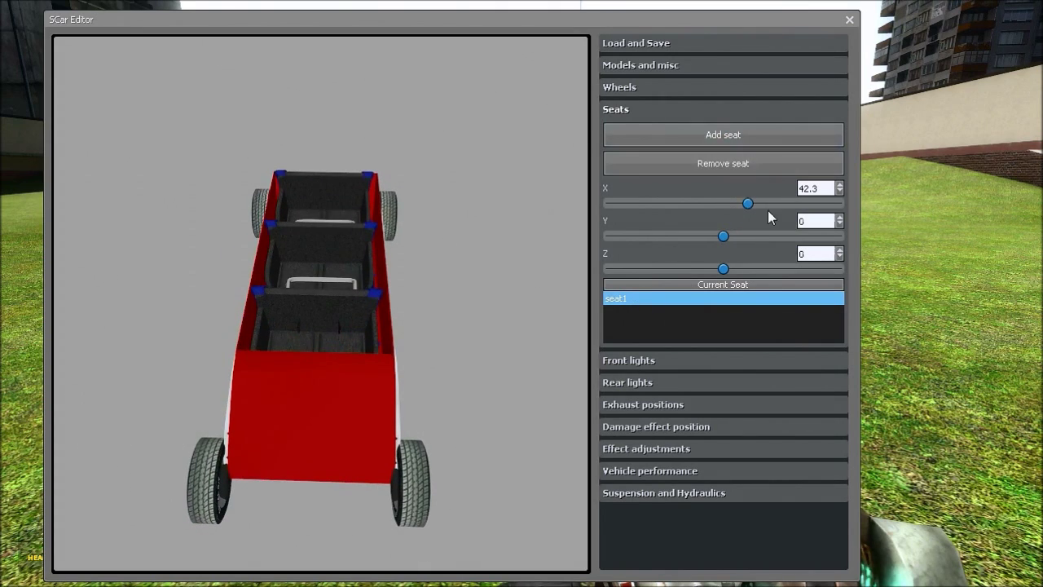
pyautogui.moveTo(748, 203); pyautogui.dragTo(750, 203)
pyautogui.moveTo(728, 264); pyautogui.dragTo(723, 235)
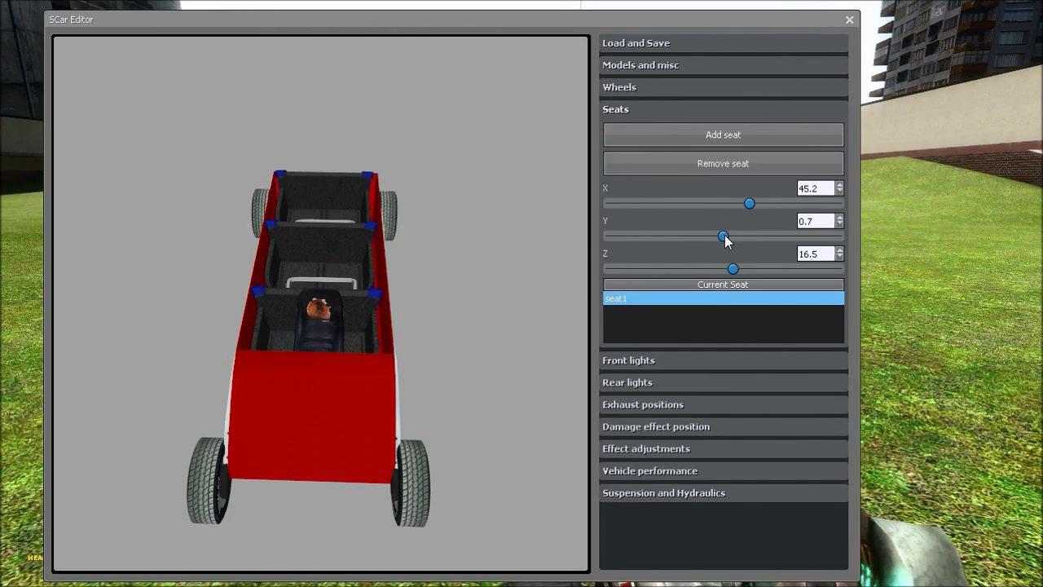
pyautogui.moveTo(724, 237); pyautogui.dragTo(723, 235)
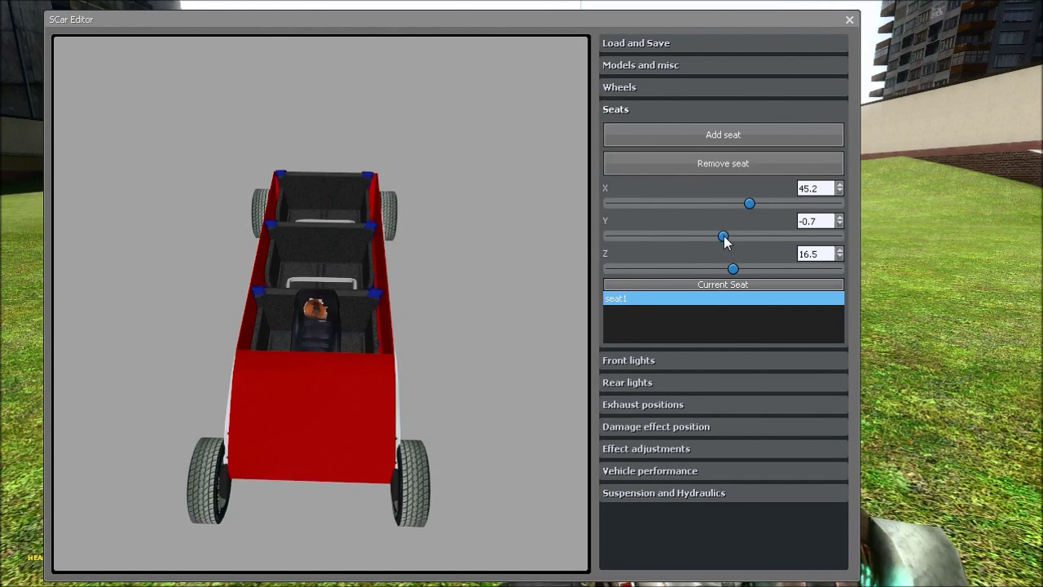
pyautogui.moveTo(454, 272); pyautogui.dragTo(475, 275)
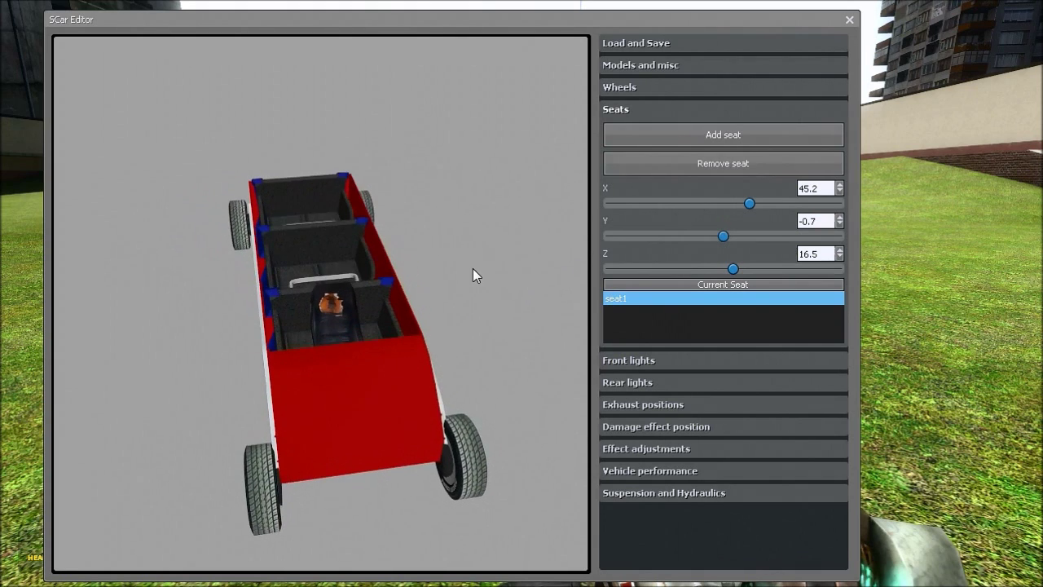
pyautogui.click(628, 114)
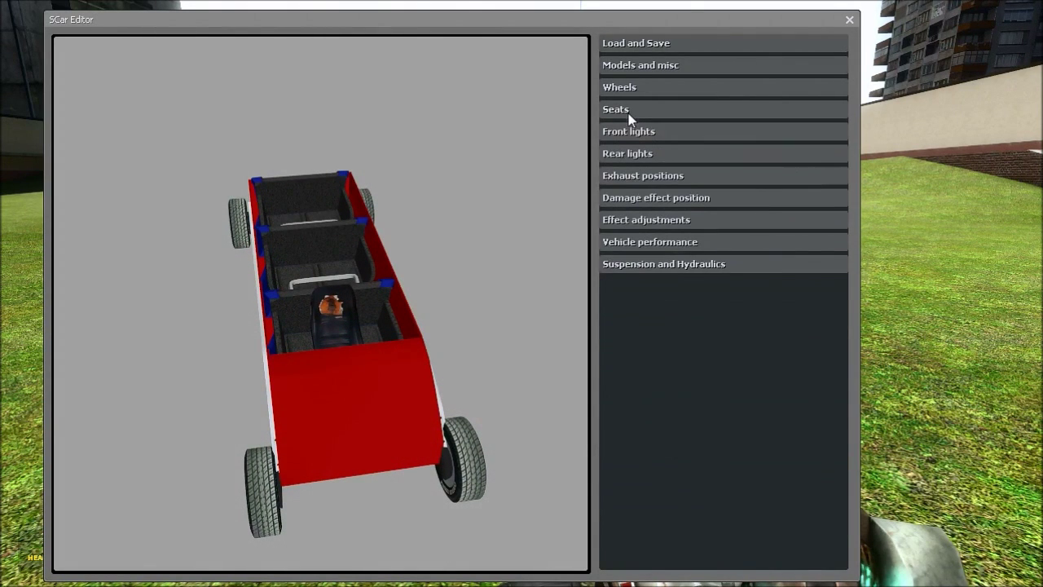
# Add a front light, move it forward to X 93.9 and raise it onto the car's front panel
pyautogui.click(631, 132)
pyautogui.moveTo(521, 199); pyautogui.dragTo(551, 218)
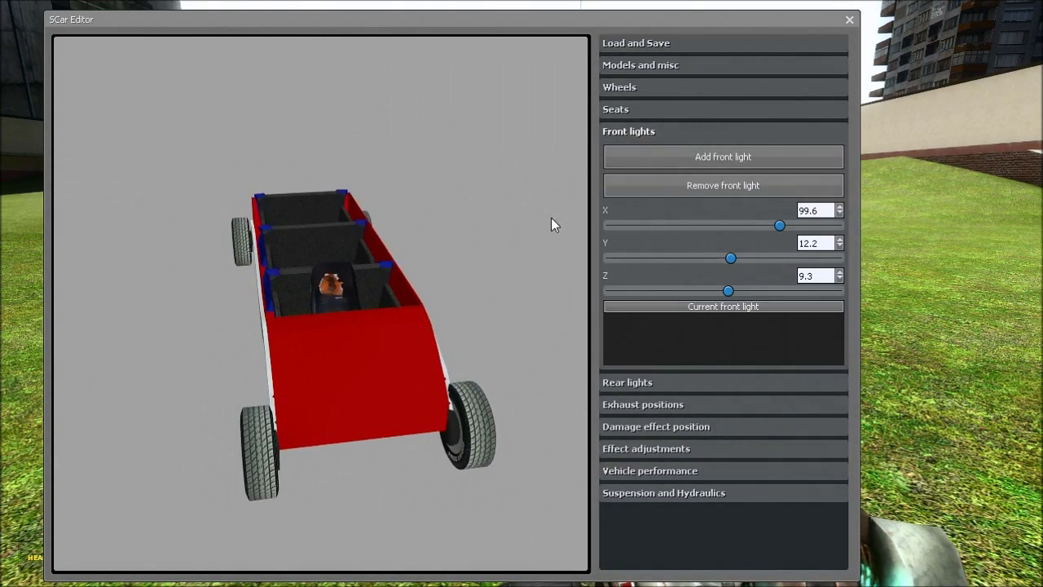
pyautogui.click(674, 163)
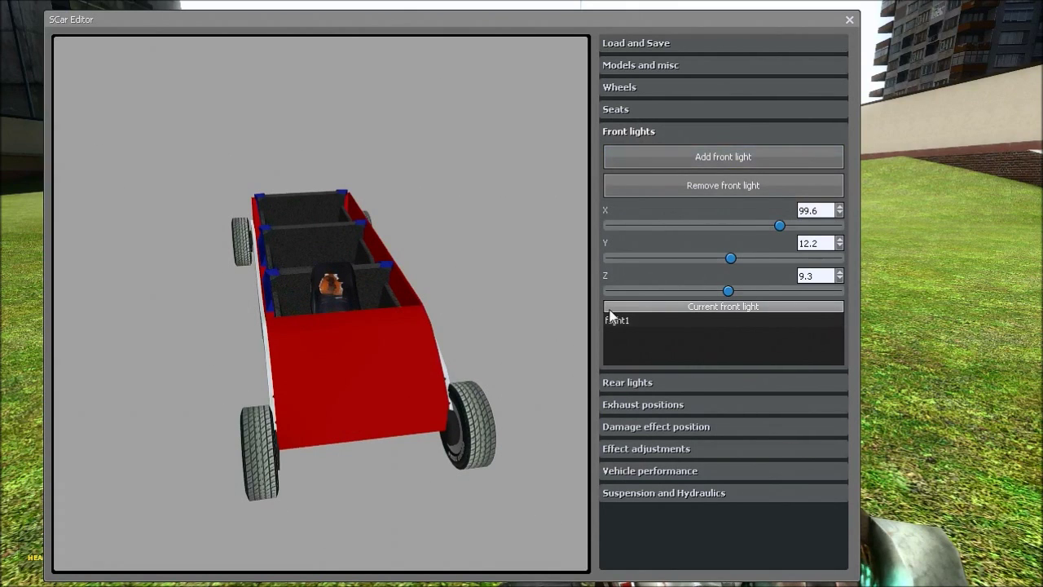
pyautogui.click(621, 322)
pyautogui.moveTo(723, 226); pyautogui.dragTo(779, 227)
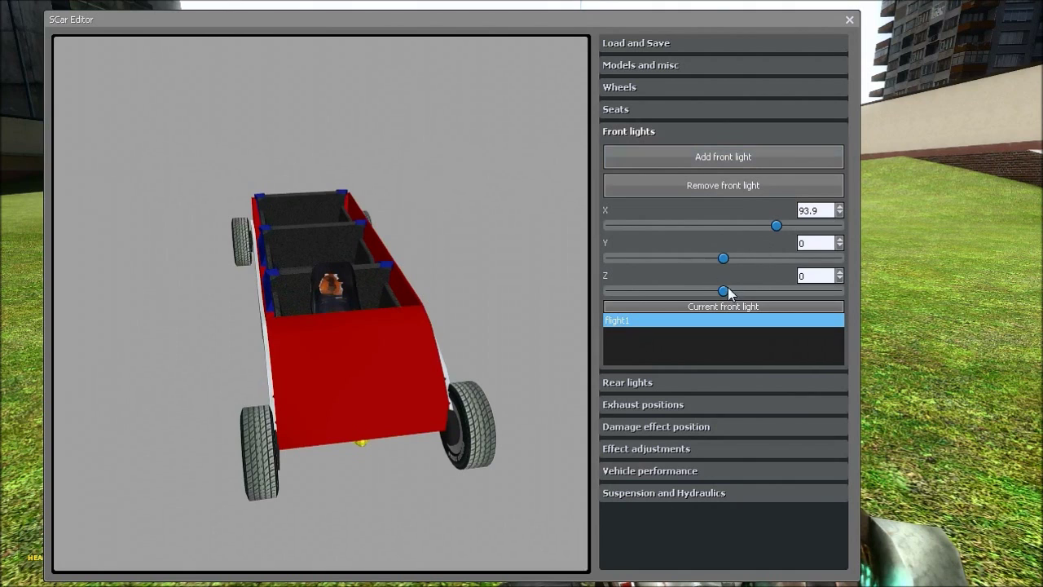
pyautogui.moveTo(723, 291); pyautogui.dragTo(735, 292)
# Add a rear light and place it on the car's back panel at X -81 and Z 17.9
pyautogui.moveTo(521, 280); pyautogui.dragTo(227, 246)
pyautogui.click(658, 130)
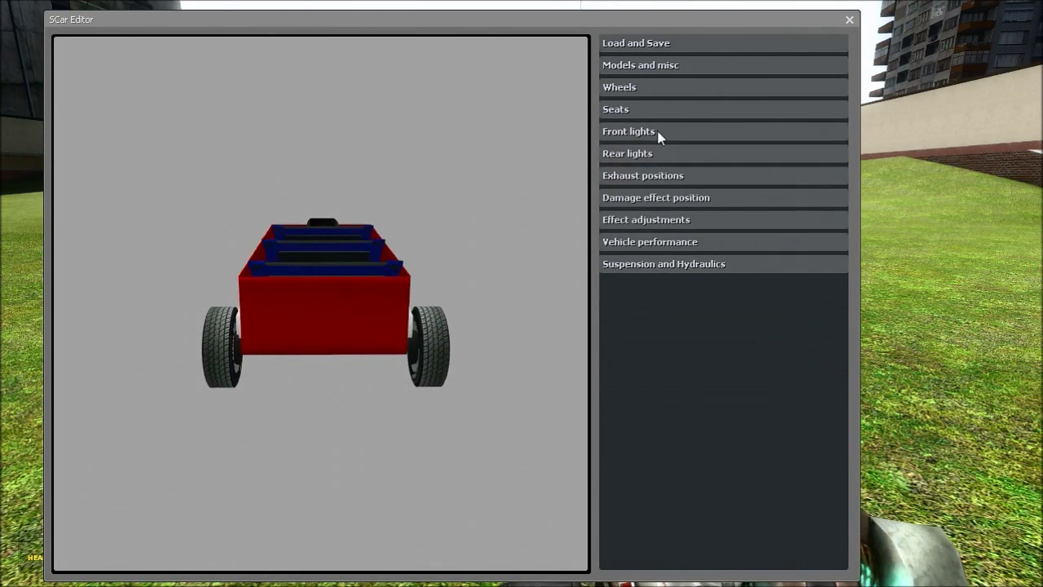
pyautogui.click(655, 153)
pyautogui.click(658, 179)
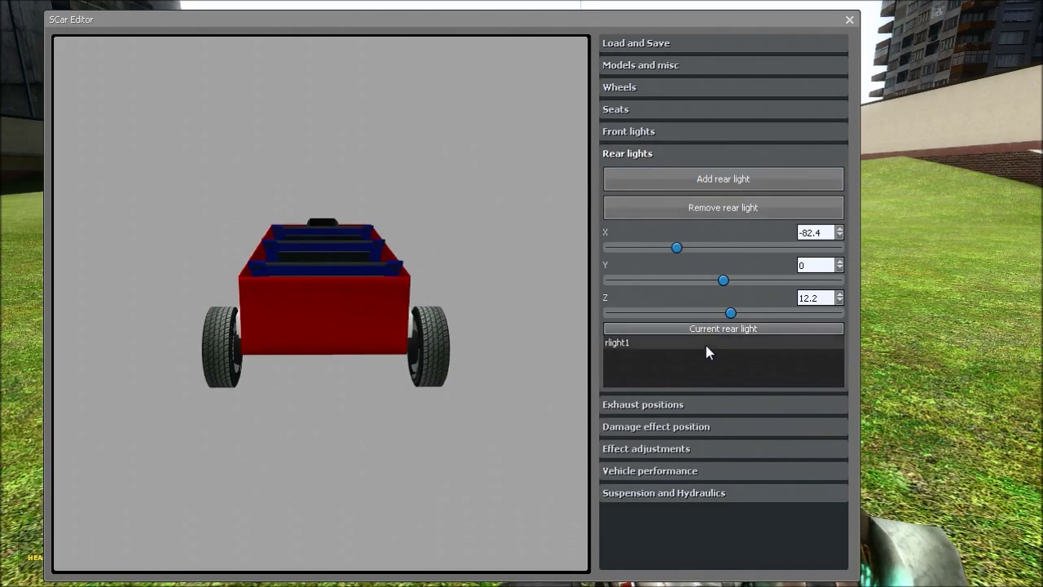
pyautogui.click(706, 342)
pyautogui.moveTo(724, 254); pyautogui.dragTo(682, 258)
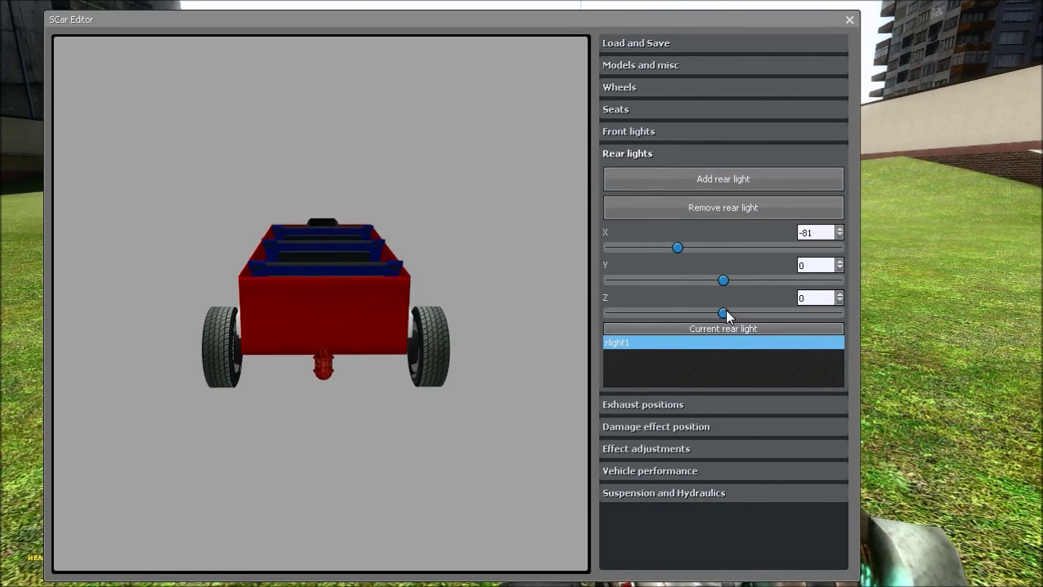
pyautogui.moveTo(725, 314); pyautogui.dragTo(733, 313)
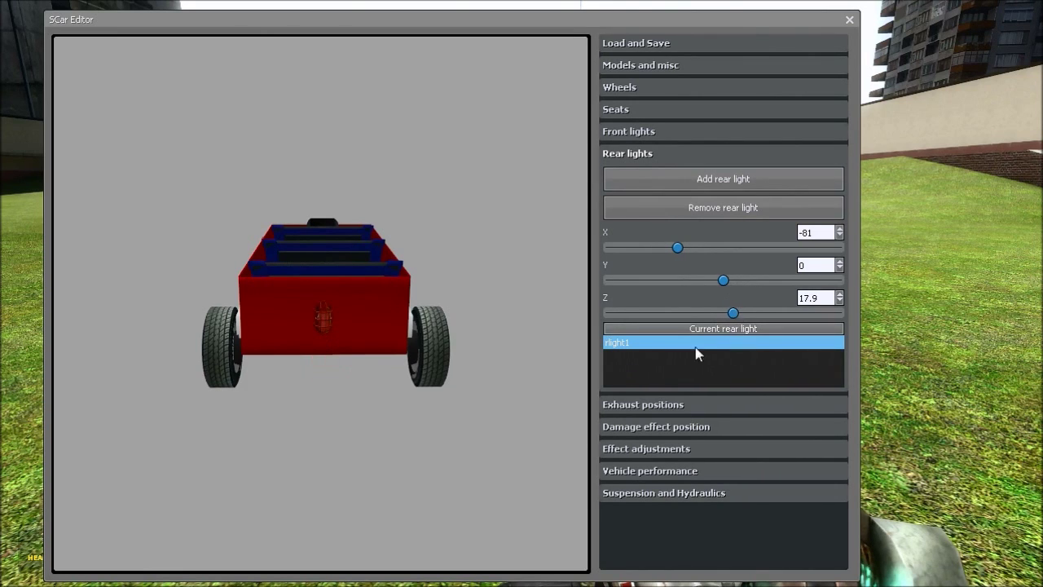
pyautogui.click(653, 152)
# Add an exhaust at the back of the car, positioned at X -79.6, Y 12.2 and Z 7.9
pyautogui.click(656, 174)
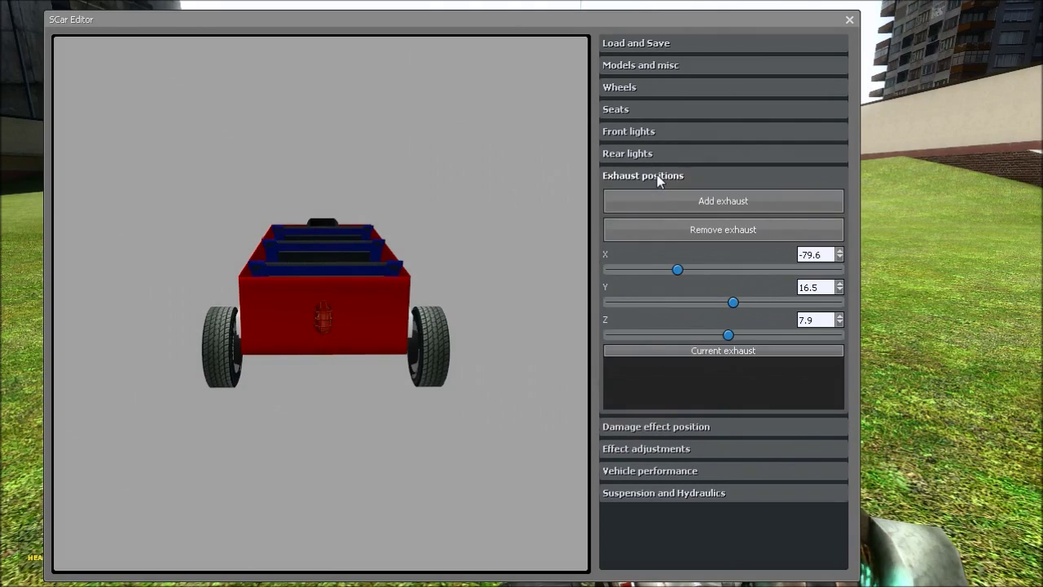
pyautogui.click(710, 199)
pyautogui.click(641, 364)
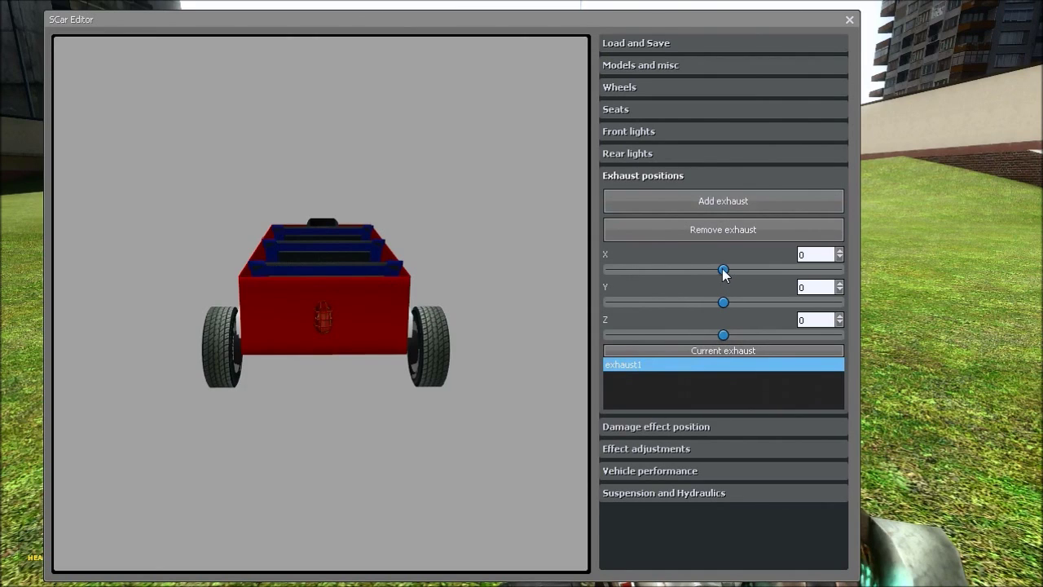
pyautogui.moveTo(722, 270); pyautogui.dragTo(677, 269)
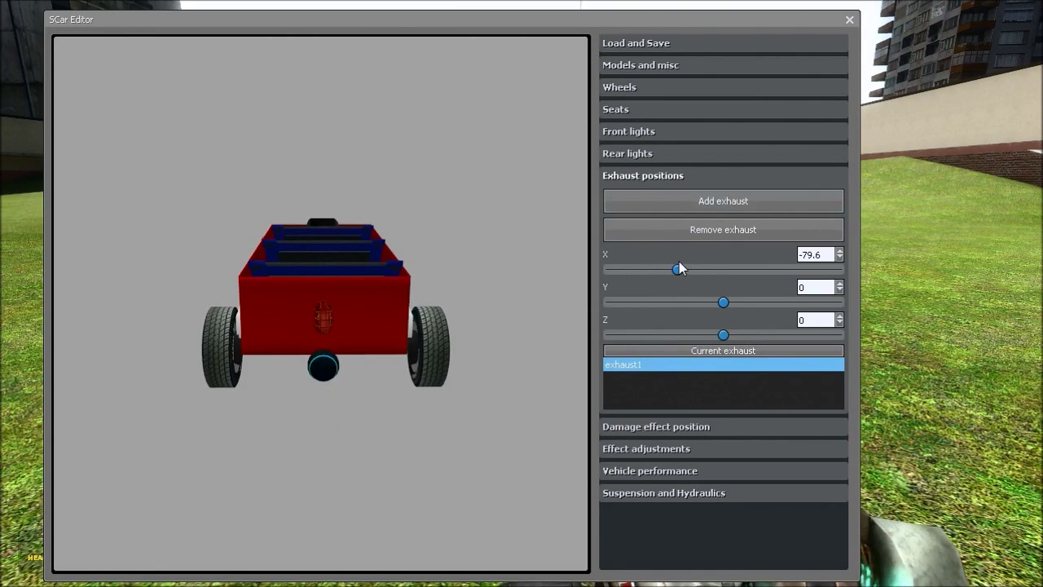
pyautogui.moveTo(722, 303); pyautogui.dragTo(730, 338)
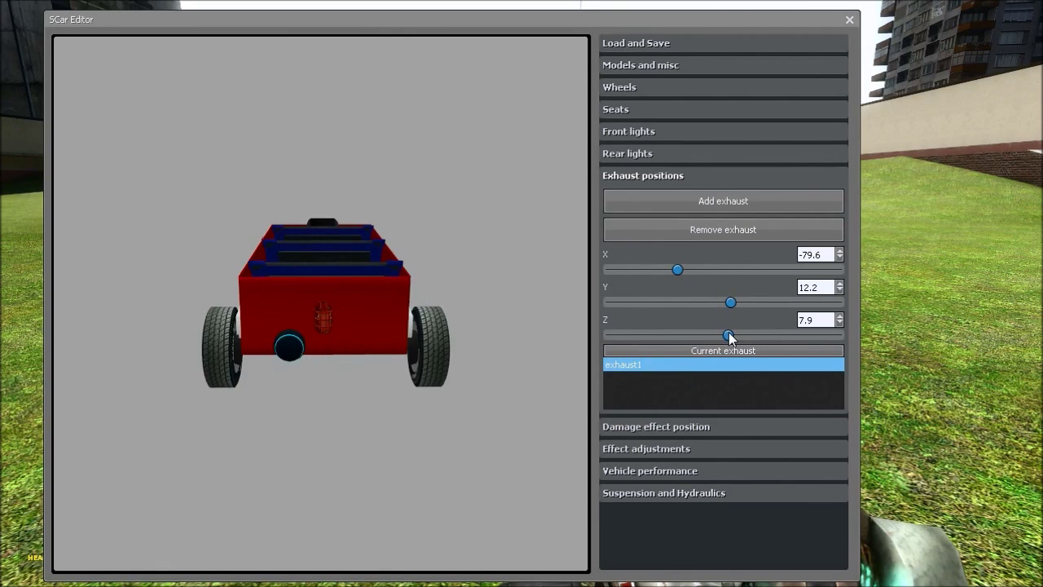
pyautogui.moveTo(514, 298); pyautogui.dragTo(557, 334)
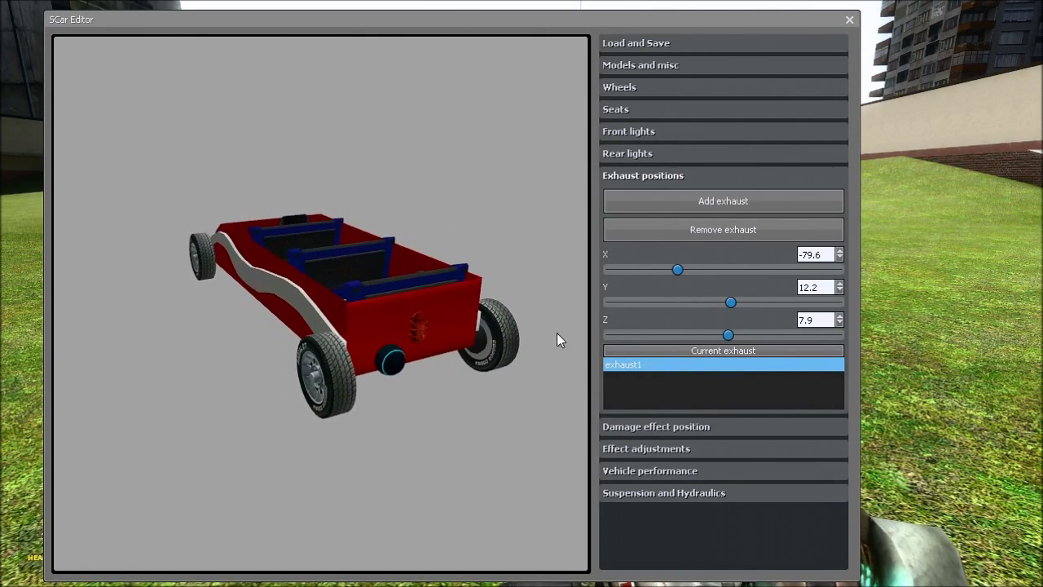
pyautogui.click(650, 176)
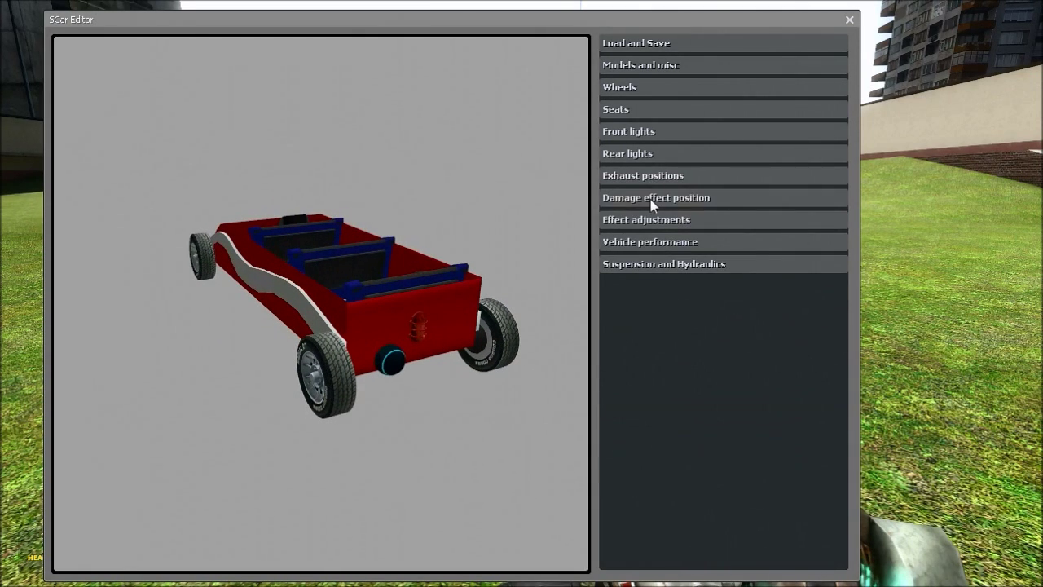
# Move the damage effect position to the car's front hood at X 83.9 and Z 25.1
pyautogui.click(650, 198)
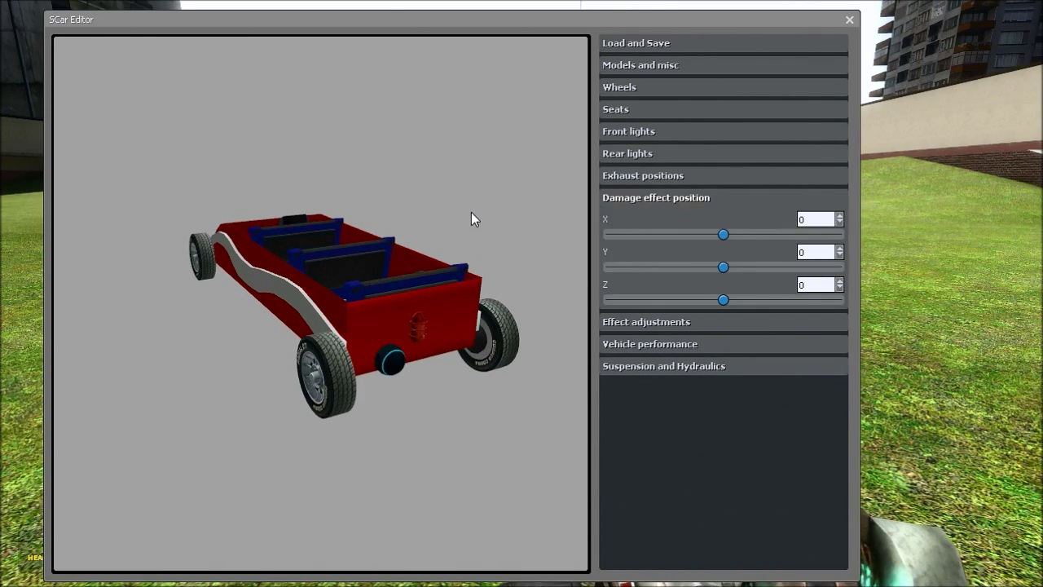
pyautogui.moveTo(533, 218); pyautogui.dragTo(453, 149)
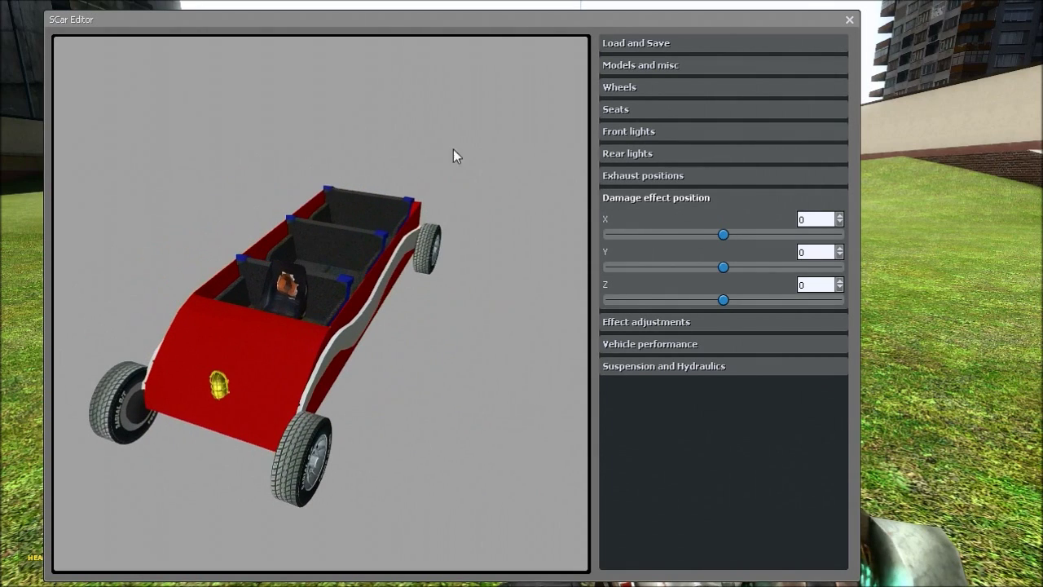
pyautogui.moveTo(388, 281); pyautogui.dragTo(367, 275)
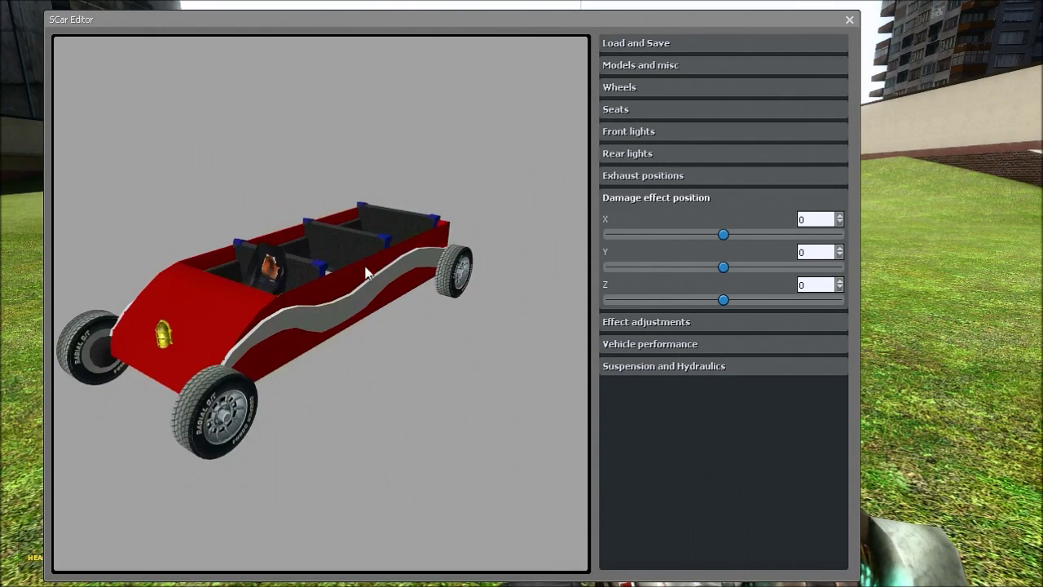
pyautogui.moveTo(725, 236)
pyautogui.mouseDown()
pyautogui.moveTo(481, 225)
pyautogui.moveTo(715, 249)
pyautogui.moveTo(787, 233)
pyautogui.moveTo(776, 235)
pyautogui.mouseUp()
pyautogui.moveTo(723, 299); pyautogui.dragTo(739, 300)
pyautogui.moveTo(771, 237); pyautogui.dragTo(771, 234)
pyautogui.moveTo(466, 302)
pyautogui.mouseDown()
pyautogui.moveTo(326, 291)
pyautogui.moveTo(384, 286)
pyautogui.moveTo(500, 321)
pyautogui.moveTo(522, 383)
pyautogui.moveTo(410, 398)
pyautogui.moveTo(361, 340)
pyautogui.moveTo(384, 318)
pyautogui.moveTo(481, 312)
pyautogui.mouseUp()
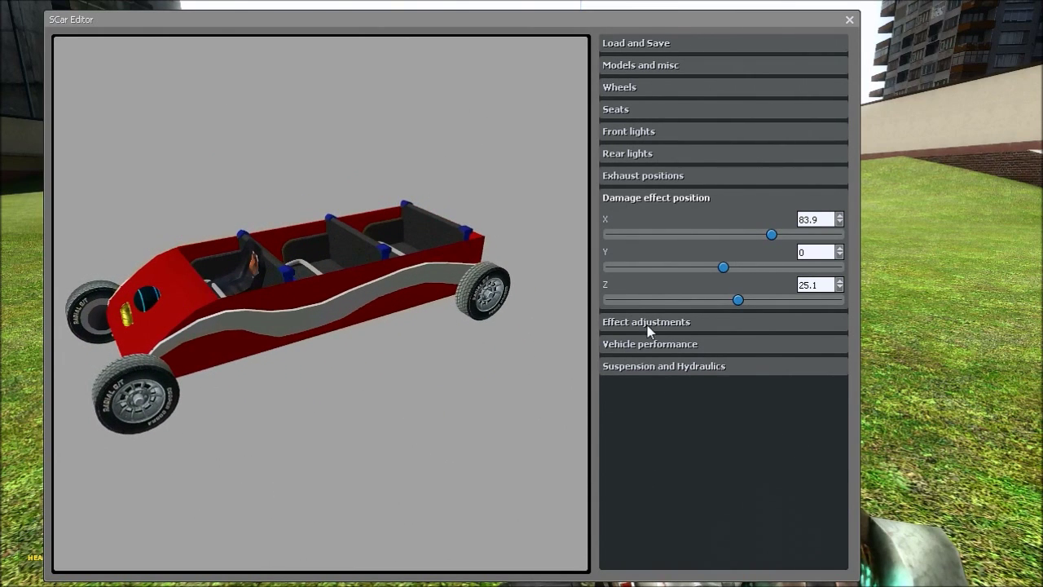
# Set the car's engine sound to Diesel in the effect adjustments
pyautogui.click(647, 322)
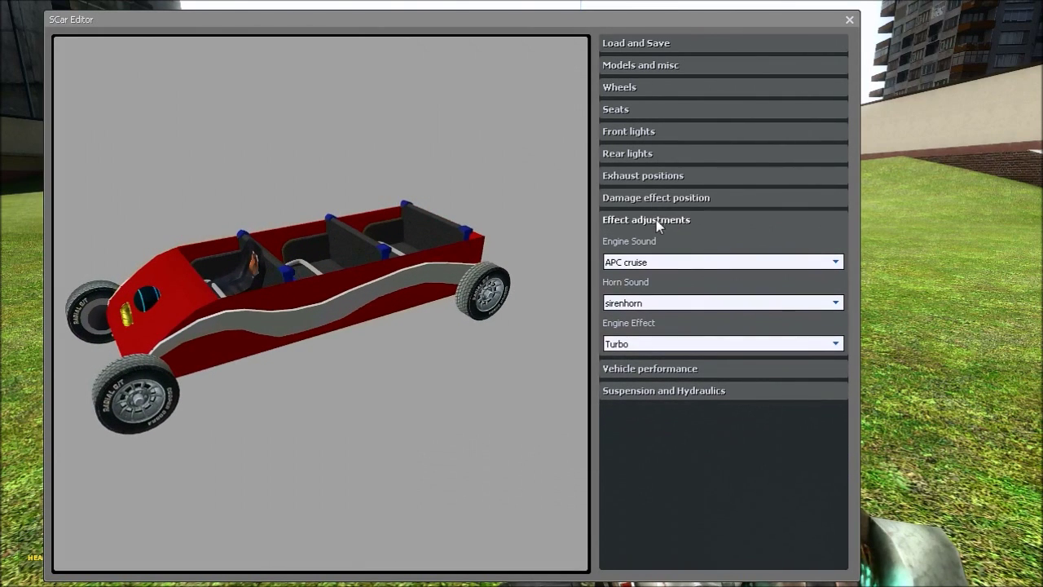
pyautogui.click(836, 262)
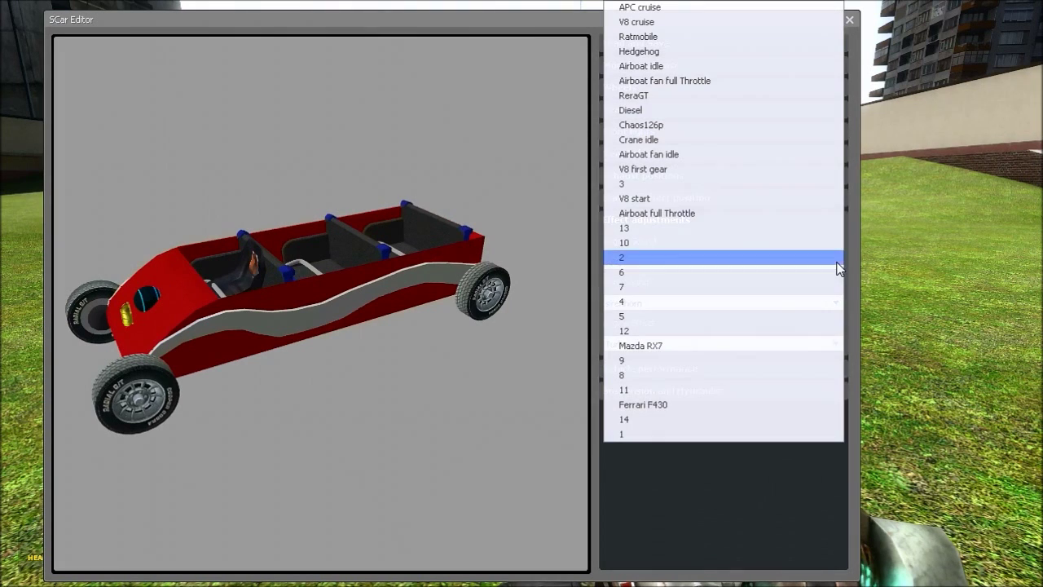
pyautogui.click(713, 489)
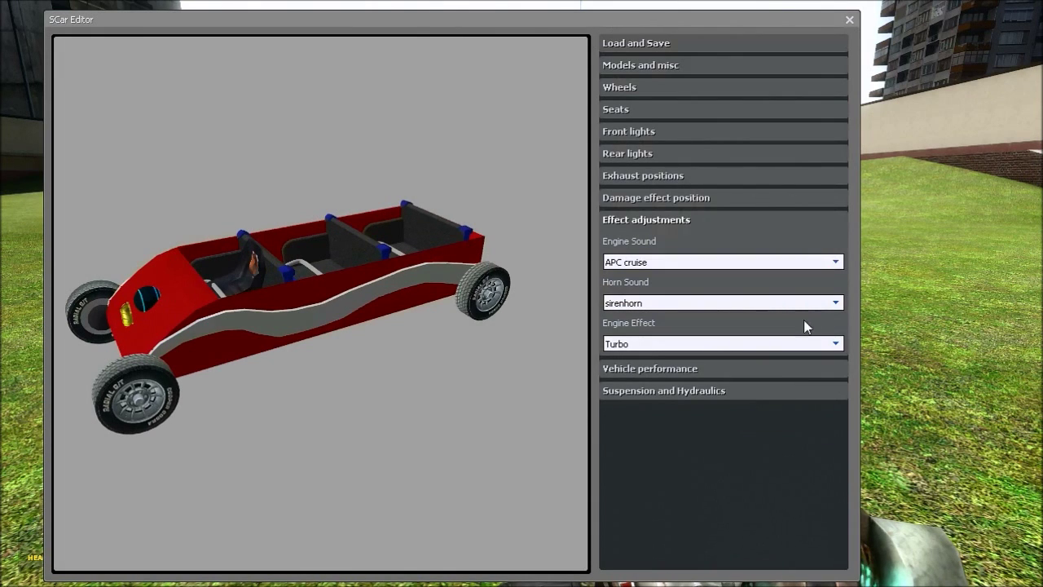
pyautogui.click(837, 265)
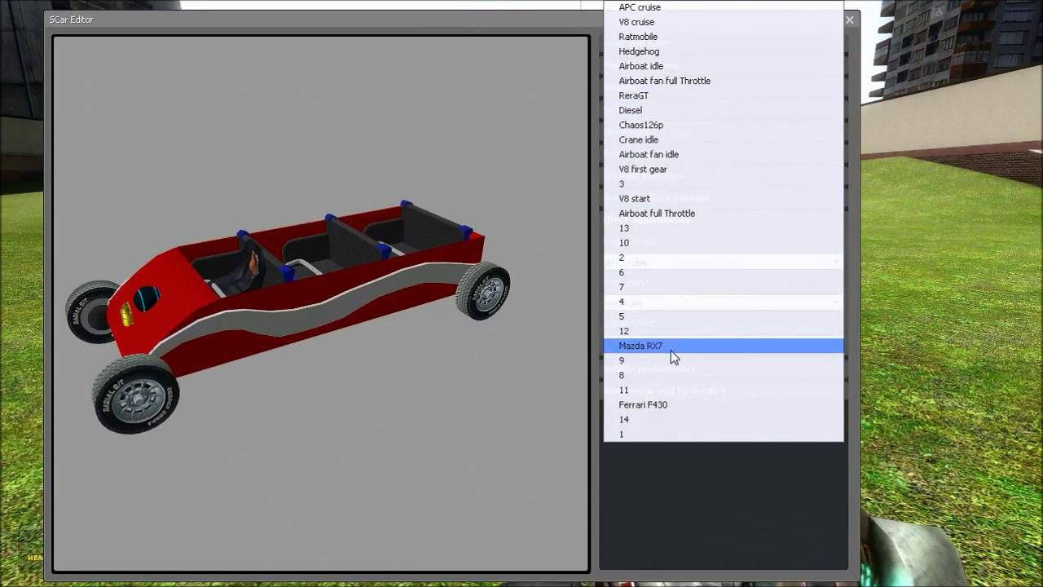
pyautogui.click(657, 110)
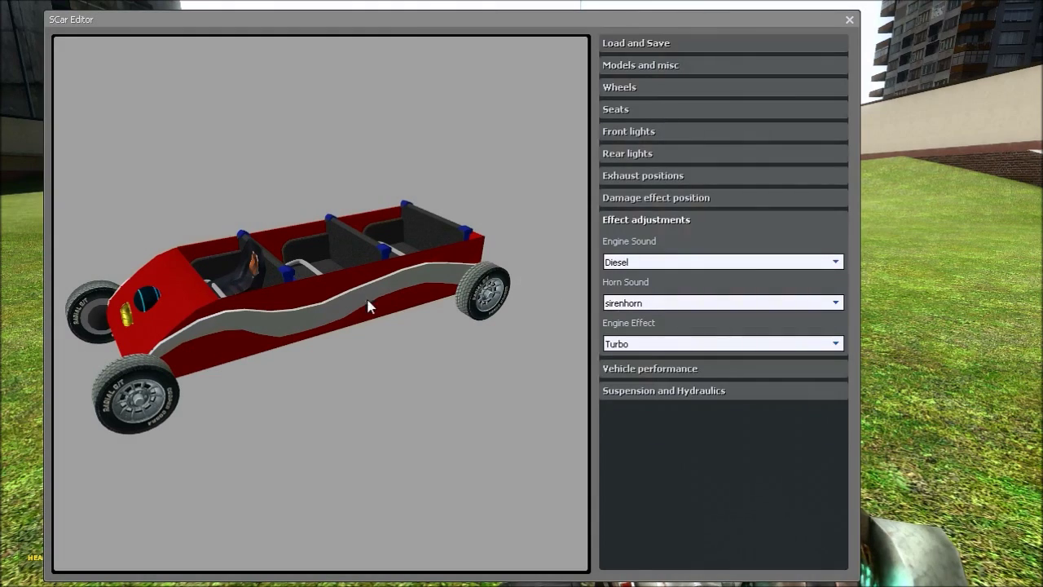
pyautogui.moveTo(368, 300); pyautogui.dragTo(529, 272)
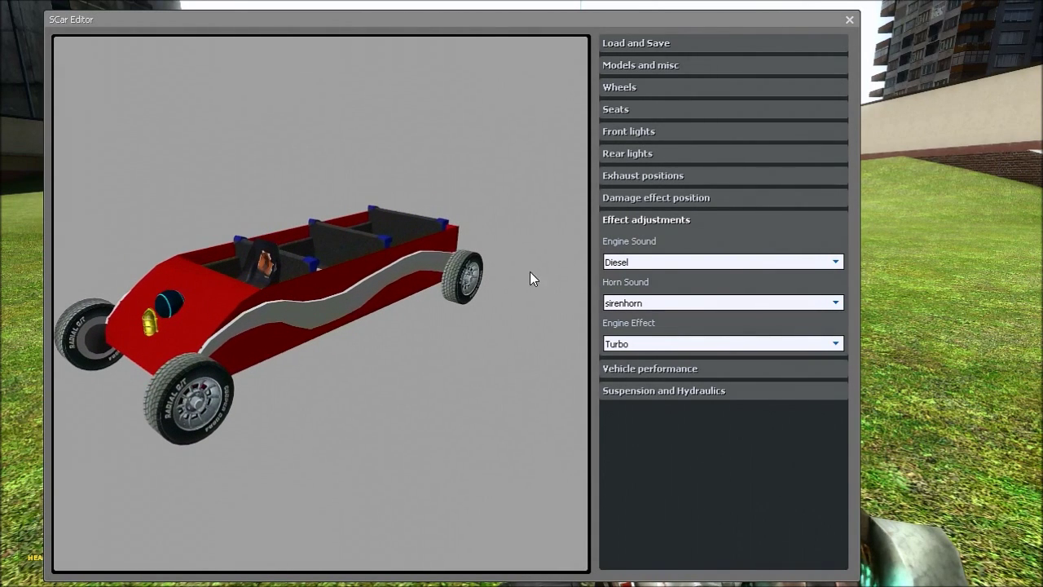
# Set the horn sound to horn 5 and the engine effect to Rally
pyautogui.click(836, 303)
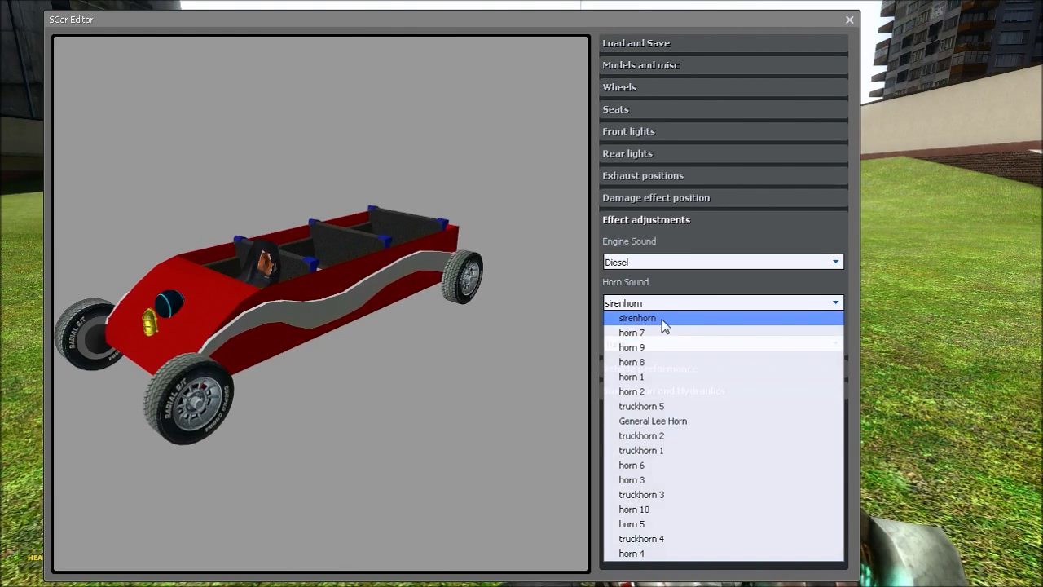
pyautogui.click(664, 524)
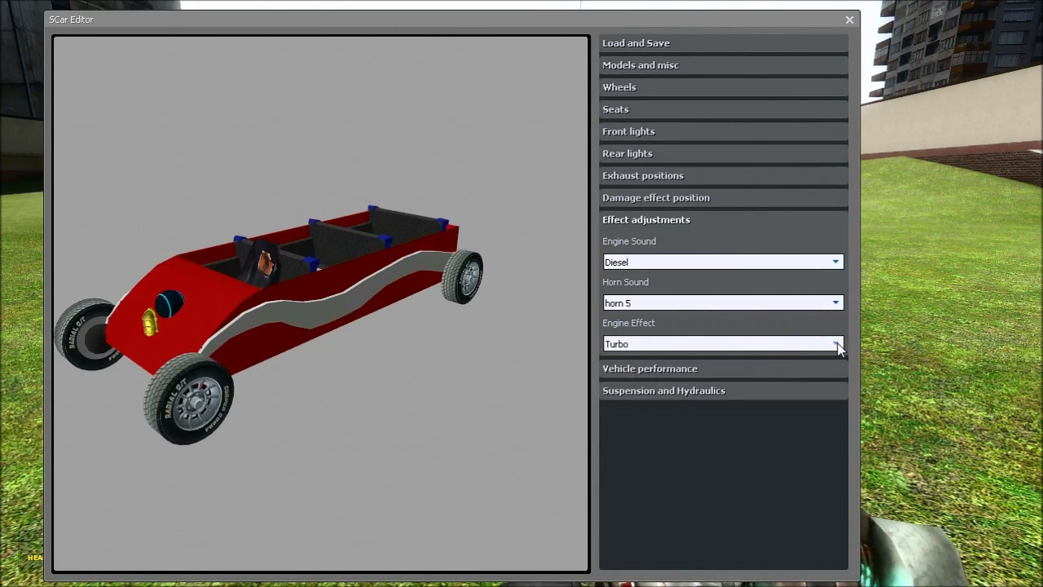
pyautogui.click(837, 347)
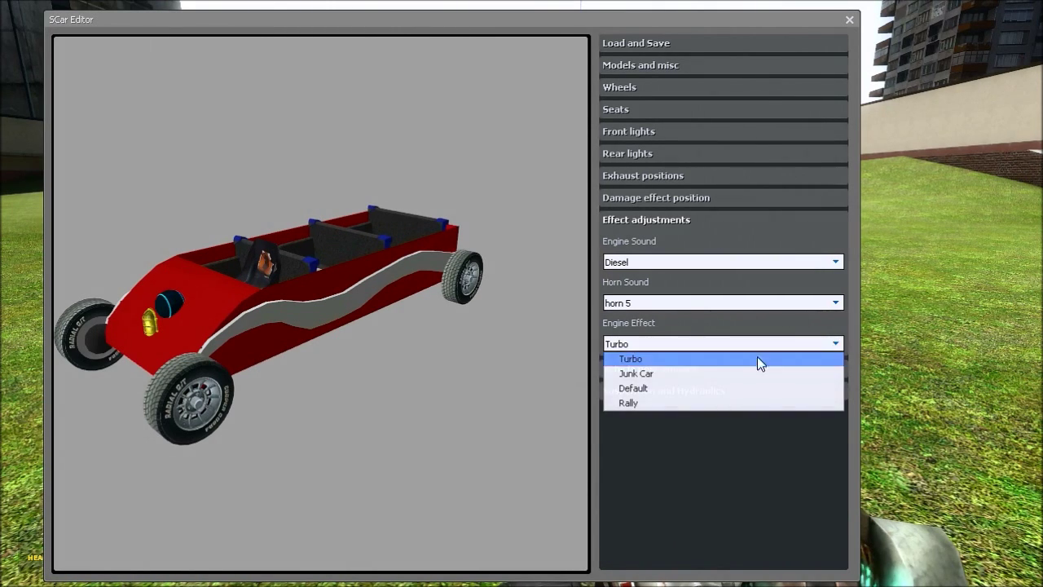
pyautogui.click(689, 373)
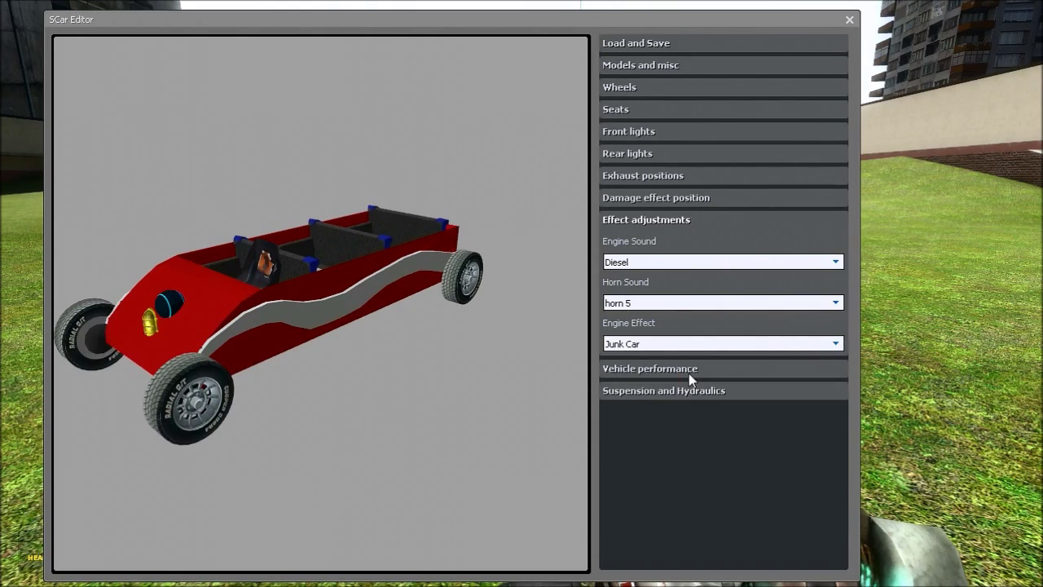
pyautogui.click(836, 344)
pyautogui.click(762, 402)
# Review the vehicle performance settings, including power, maximum speed, turbo, reverse, braking, steering, stabilisation and gears
pyautogui.click(730, 366)
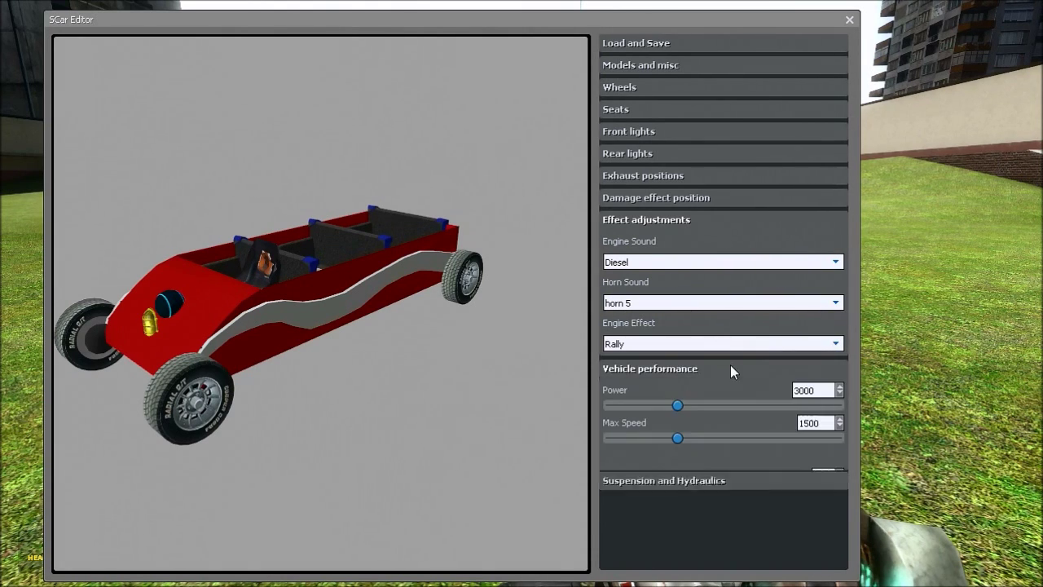
pyautogui.click(655, 219)
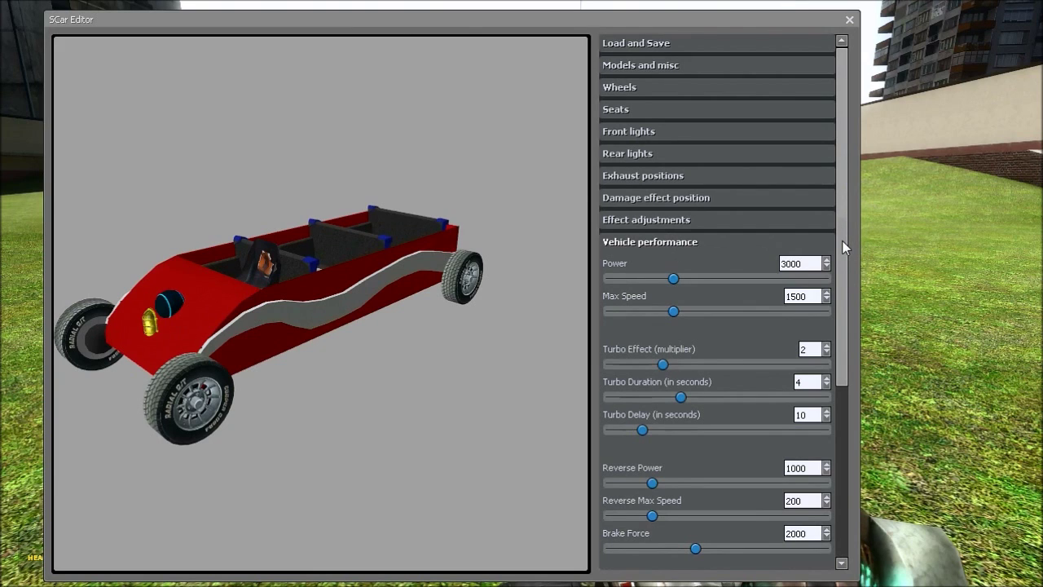
pyautogui.moveTo(843, 240); pyautogui.dragTo(843, 205)
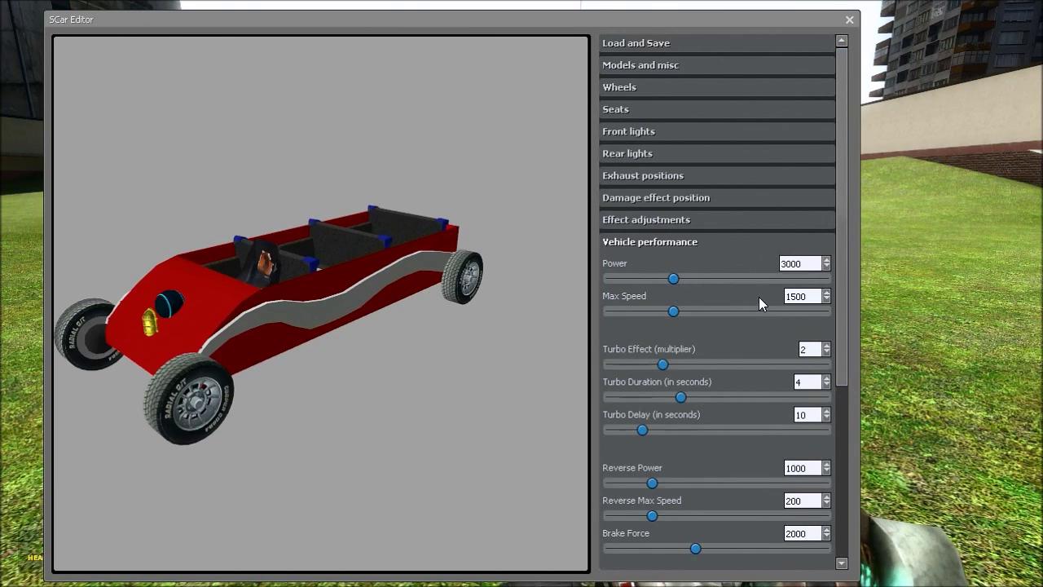
pyautogui.scroll(-5, 759, 297)
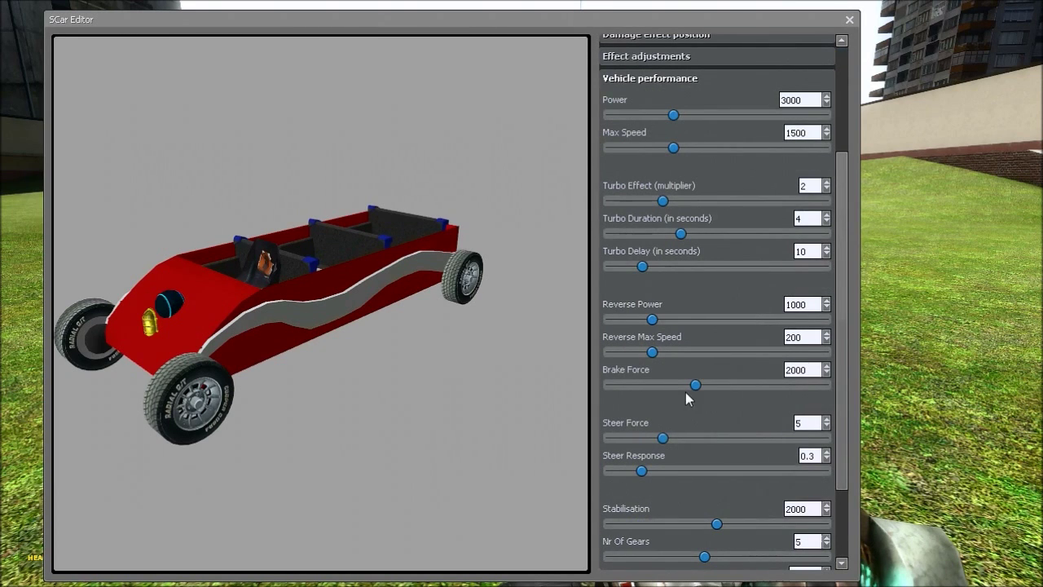
pyautogui.scroll(5, 742, 165)
pyautogui.click(656, 240)
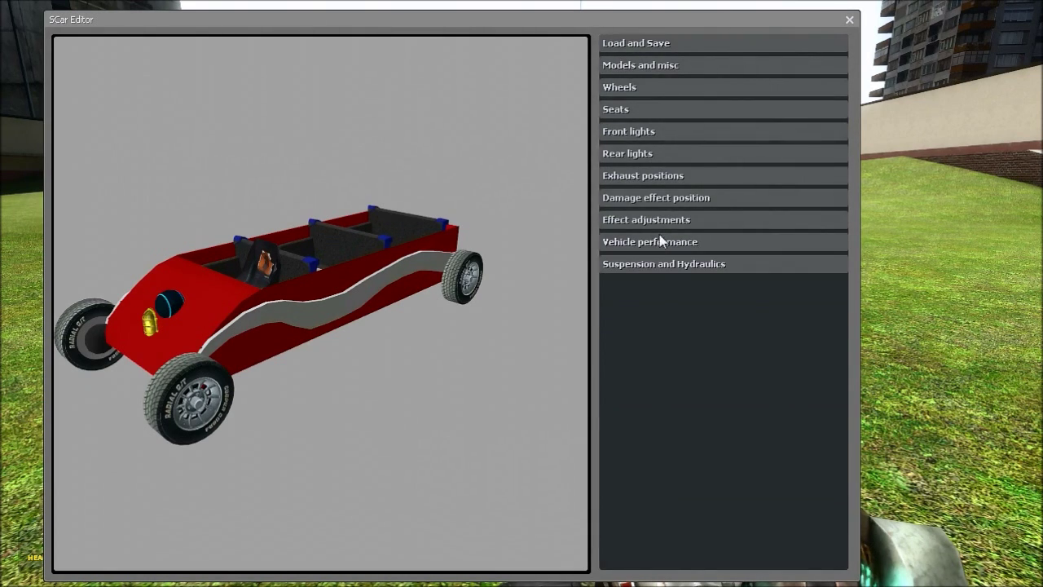
# Set the car's suspension stiffness to 21 and its hydraulics height to 13.5
pyautogui.click(663, 264)
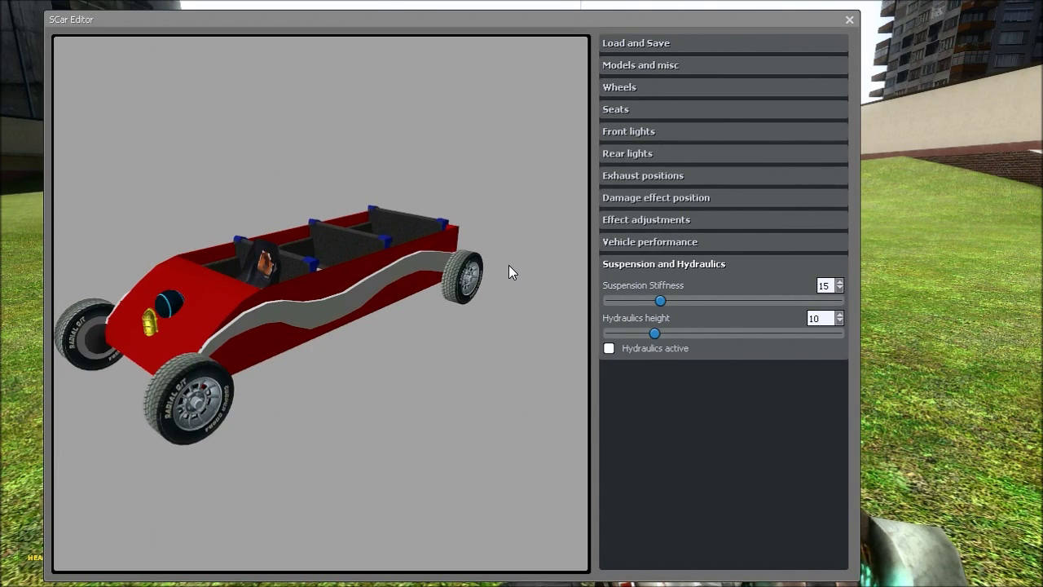
pyautogui.moveTo(509, 266); pyautogui.dragTo(388, 255)
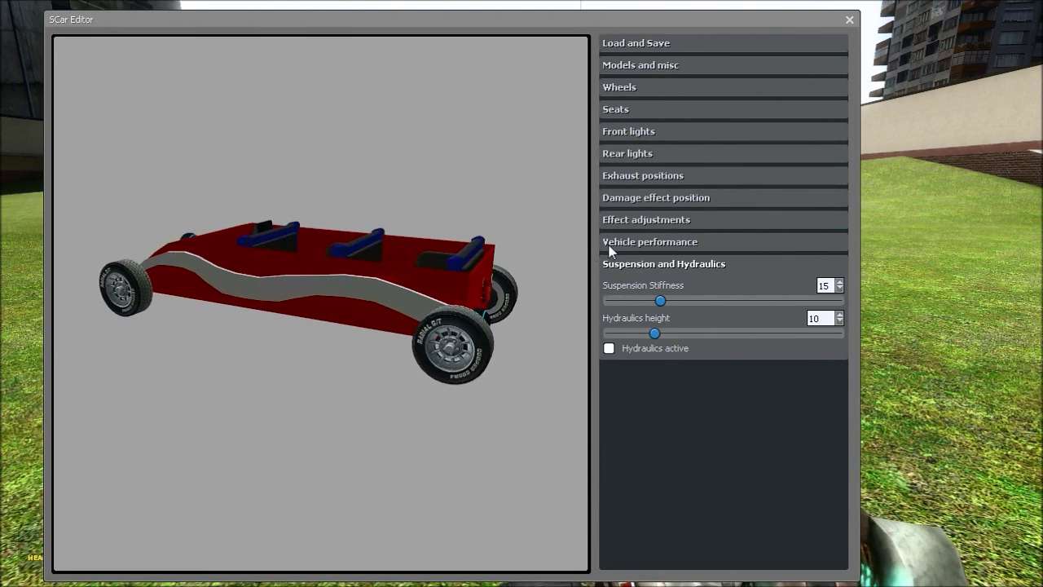
pyautogui.moveTo(518, 242); pyautogui.dragTo(578, 230)
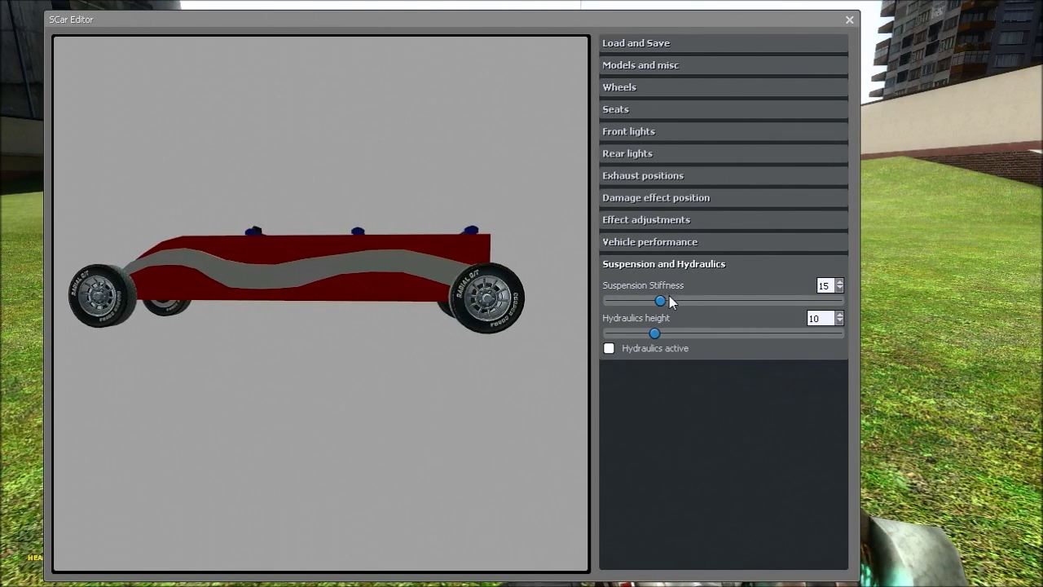
pyautogui.moveTo(658, 301); pyautogui.dragTo(693, 300)
pyautogui.click(670, 263)
pyautogui.click(672, 265)
pyautogui.moveTo(657, 333); pyautogui.dragTo(683, 326)
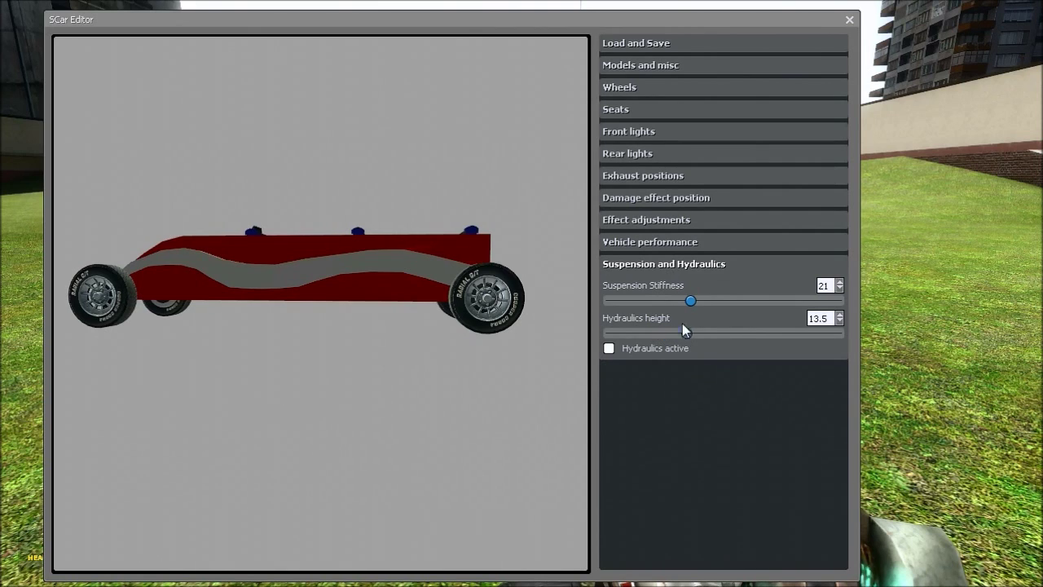
pyautogui.click(665, 263)
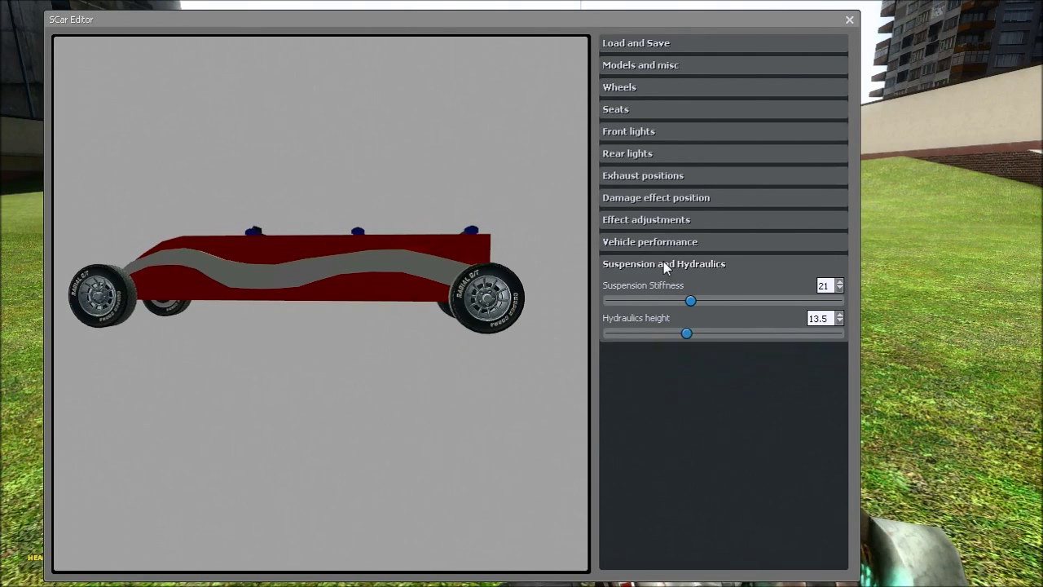
# Save the finished car to a file named Coaster Car
pyautogui.click(657, 42)
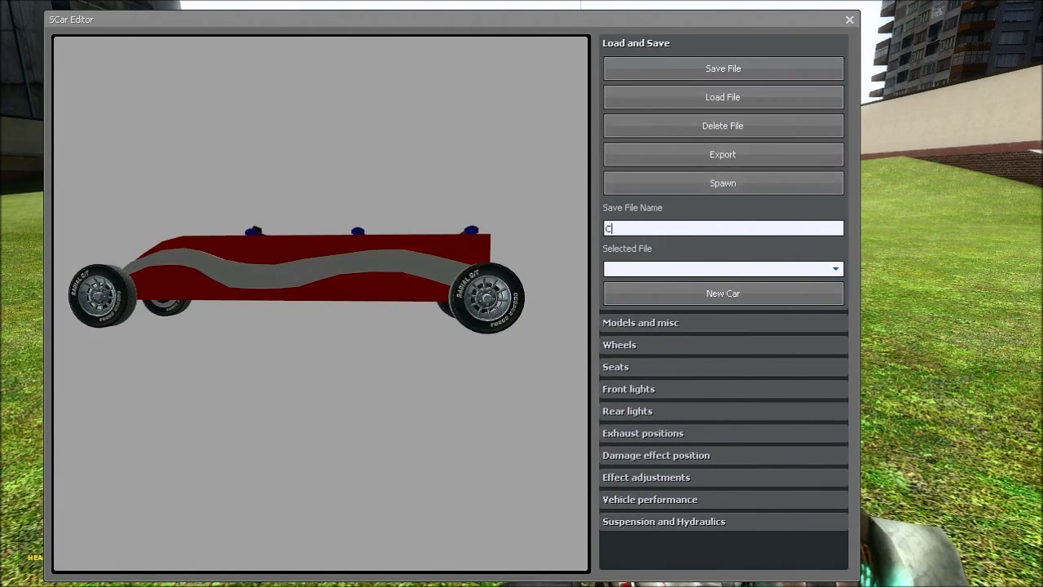
pyautogui.write('er')
pyautogui.write('Car')
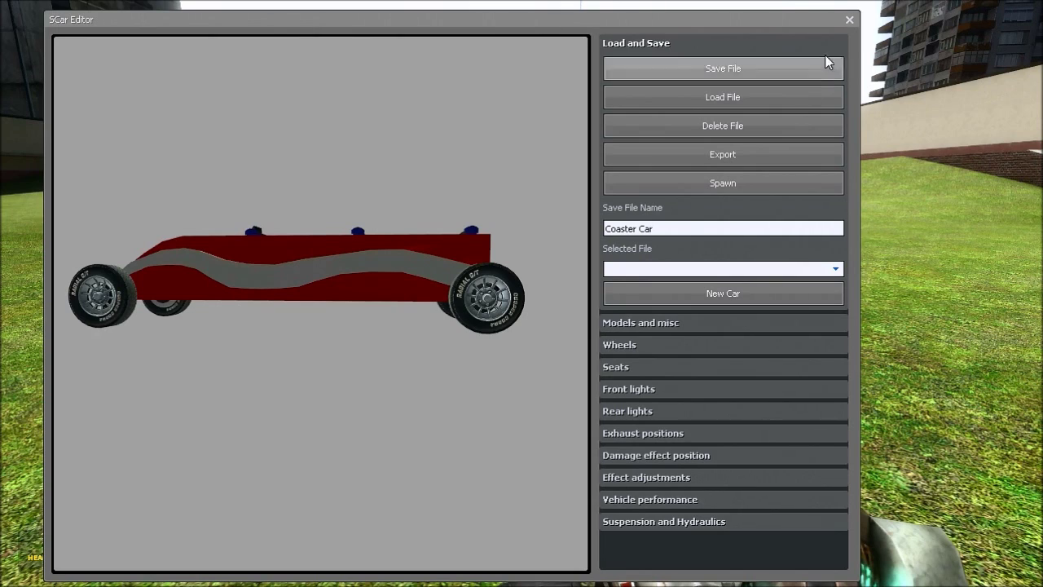
pyautogui.click(723, 68)
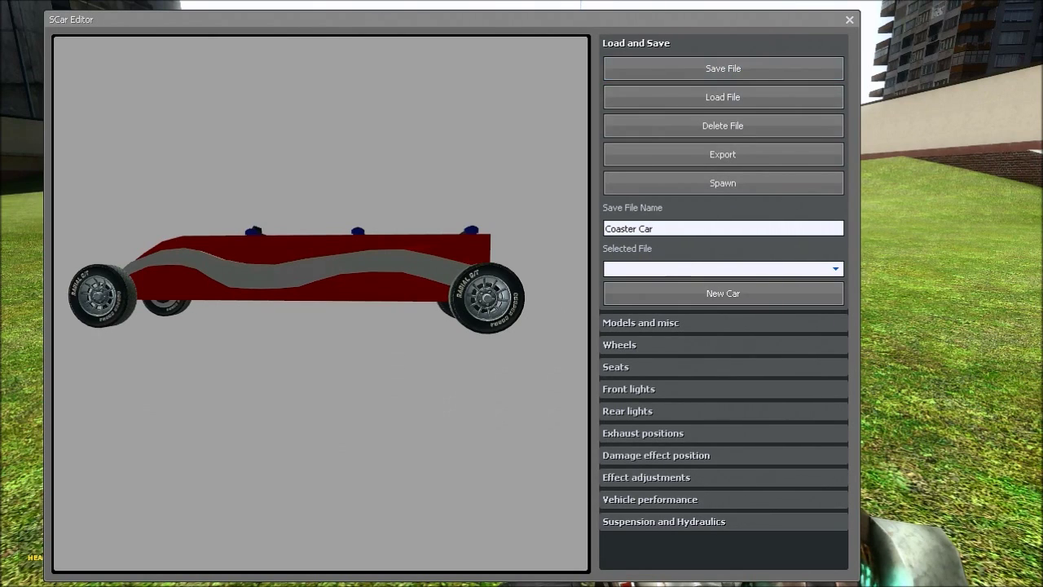
# Check the list of saved car files, spawn the car into the world and close the SCar Editor
pyautogui.click(835, 269)
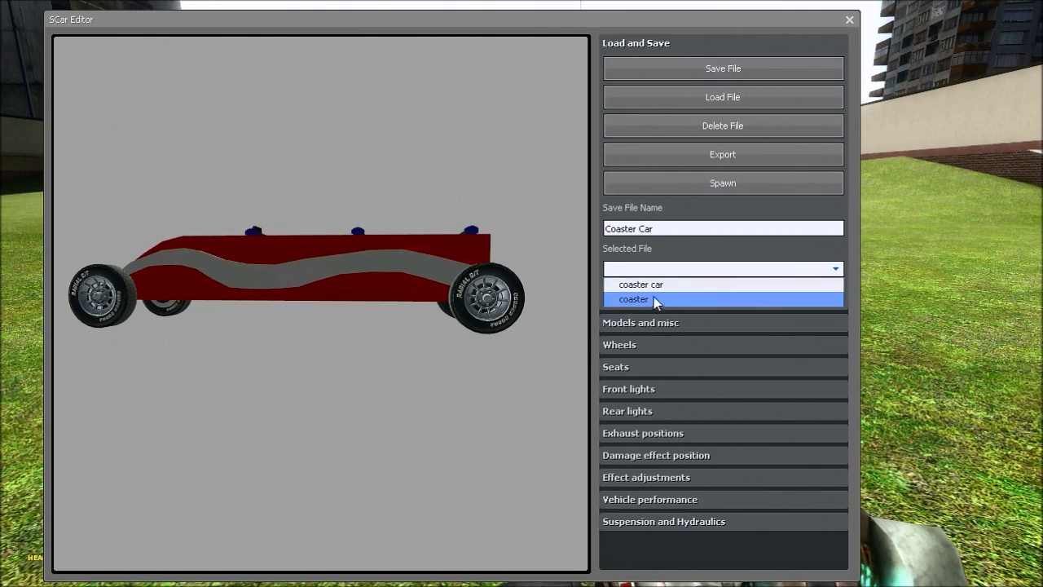
pyautogui.click(837, 269)
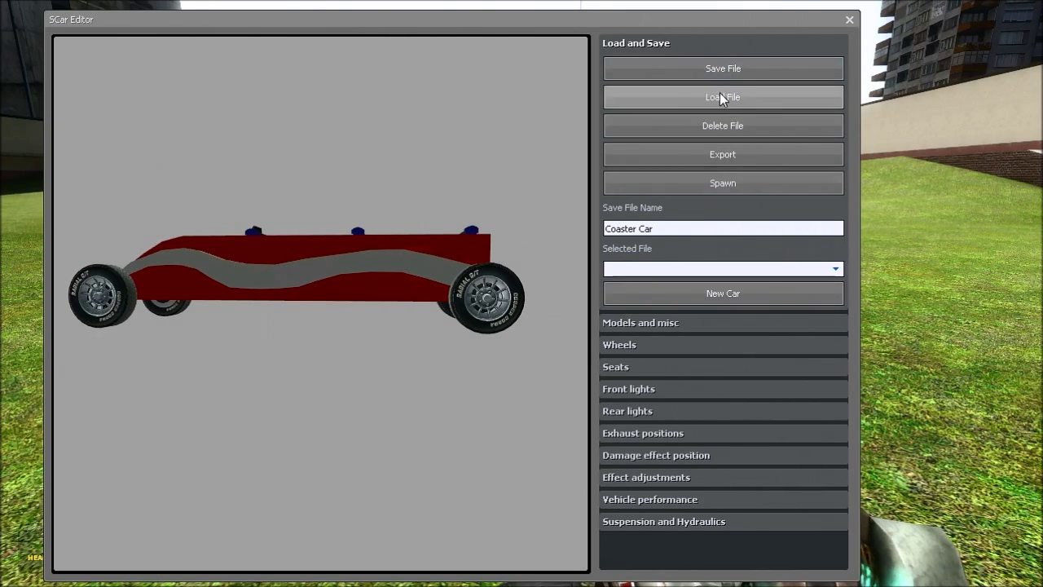
pyautogui.click(723, 182)
pyautogui.click(850, 19)
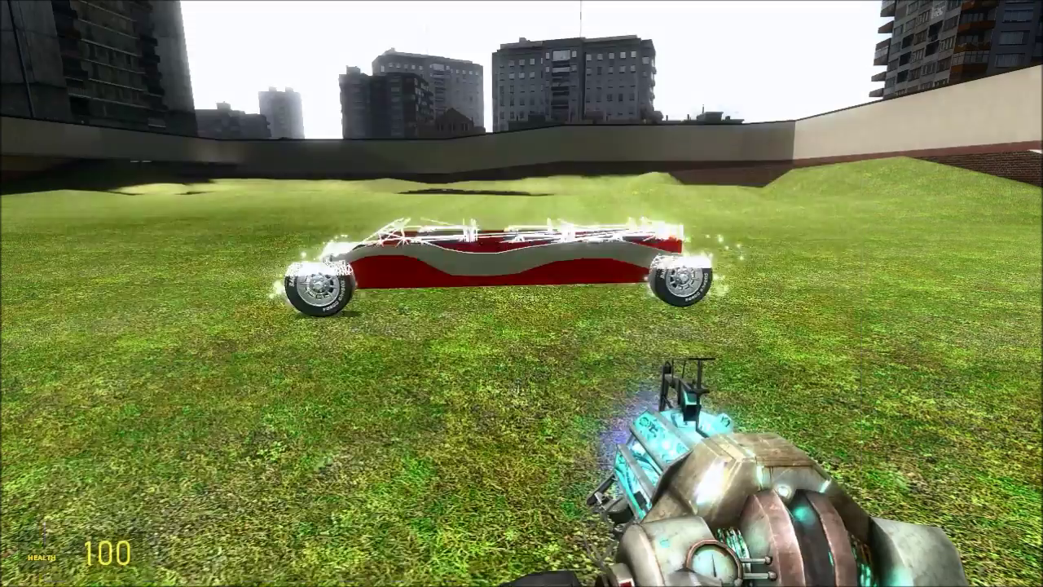
# Walk around the spawned coaster car and get into its driver's seat
pyautogui.moveTo(522, 294); pyautogui.dragTo(522, 294)
pyautogui.press('d')
pyautogui.press('w')
pyautogui.press('a')
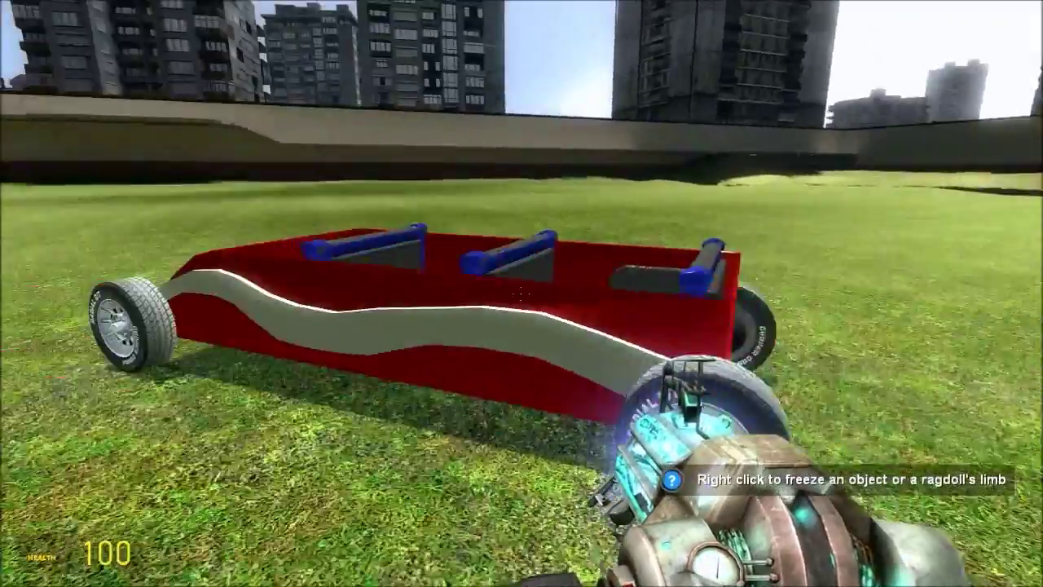
pyautogui.press('e')
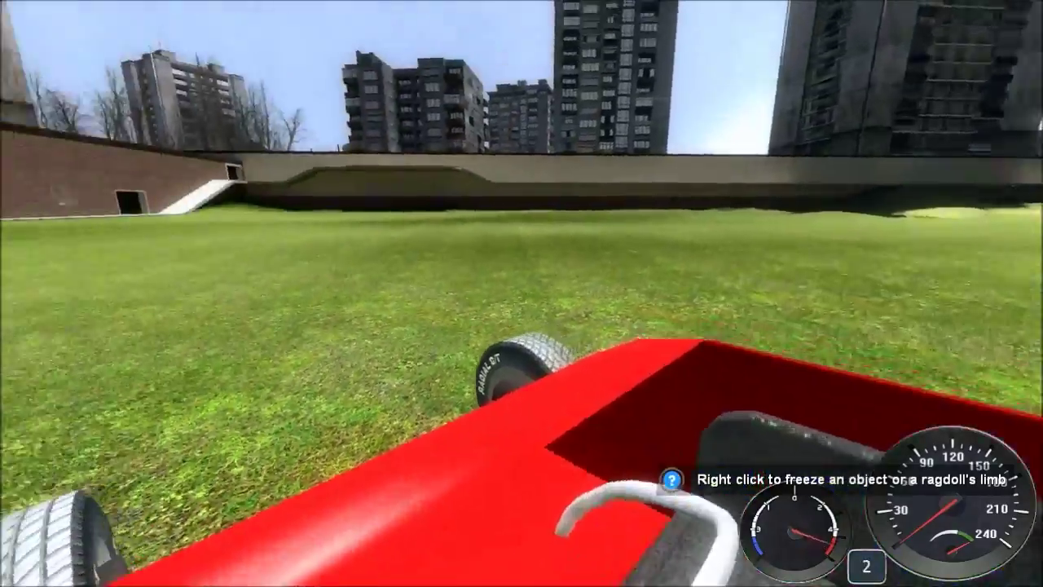
# Test-drive the car across the grass field in first-person view, steering it round to the right
pyautogui.press('w')
pyautogui.press('a')
pyautogui.press('d')
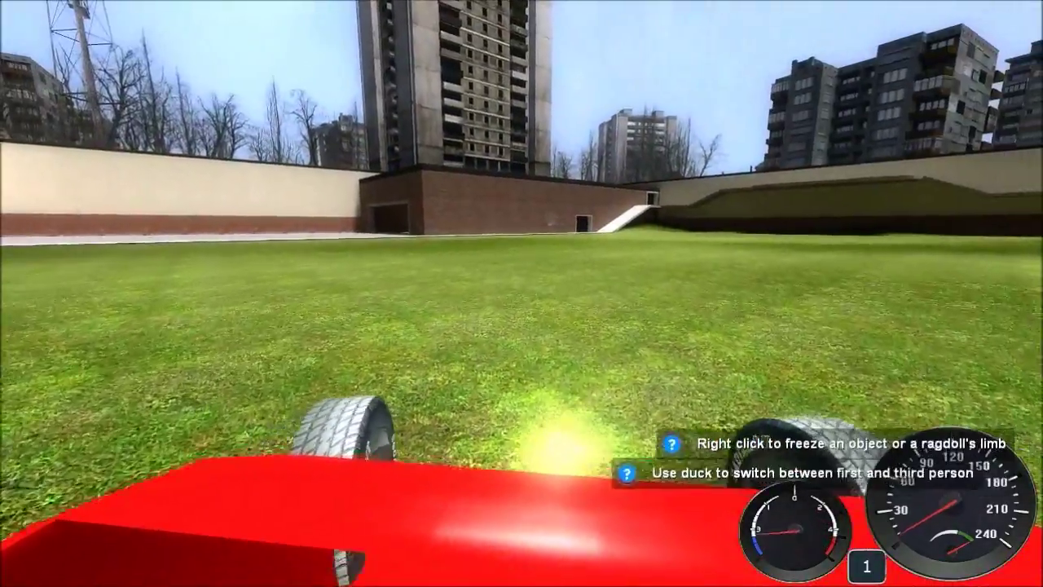
pyautogui.press('w')
pyautogui.press('d')
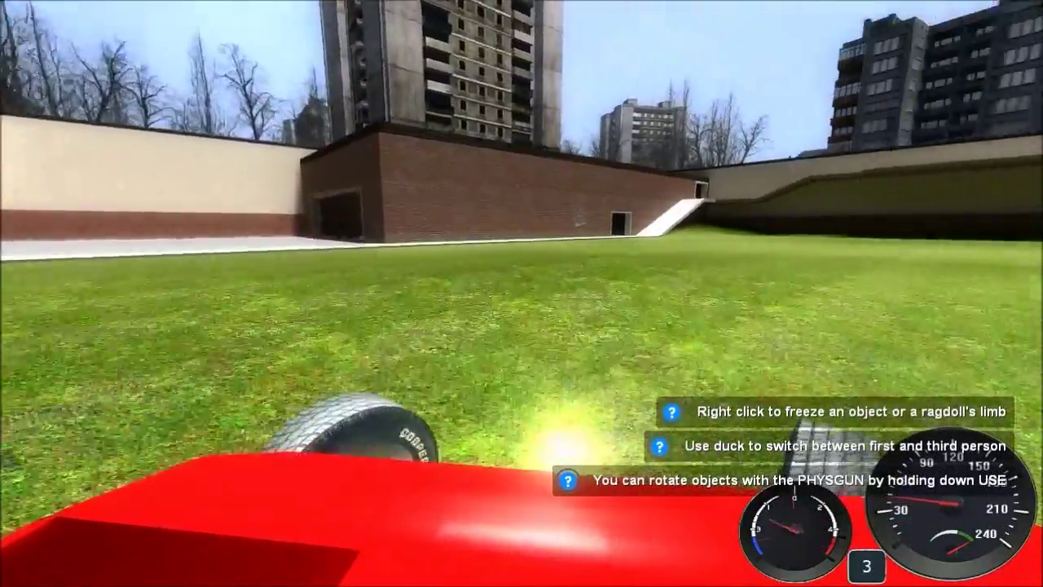
pyautogui.press('w')
pyautogui.press('d')
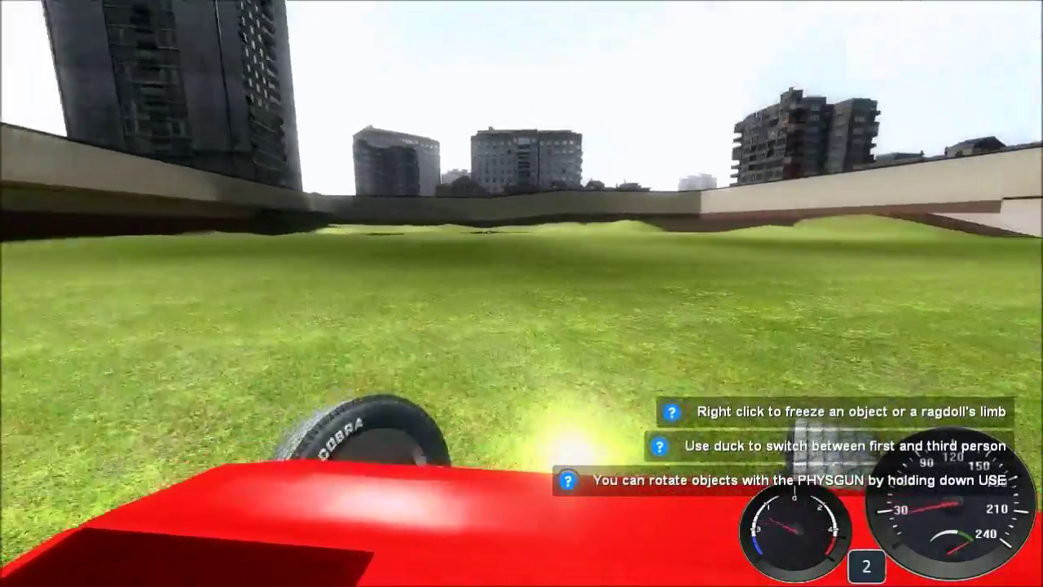
pyautogui.press('w')
# Switch to third-person view, drive onto the concrete area, then brake, reverse and pull forward near the wall
pyautogui.press('ctrl')
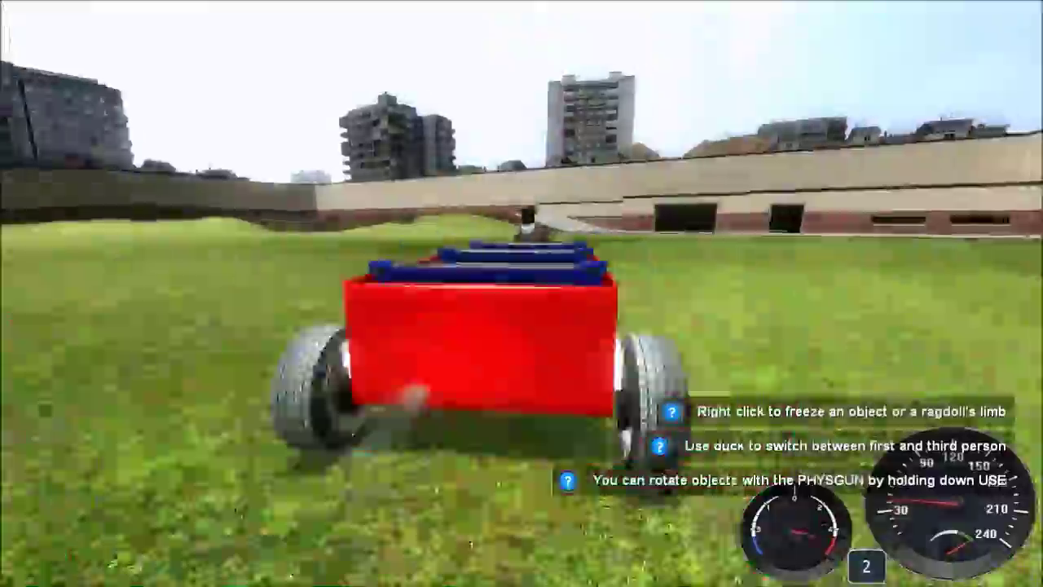
pyautogui.press('w')
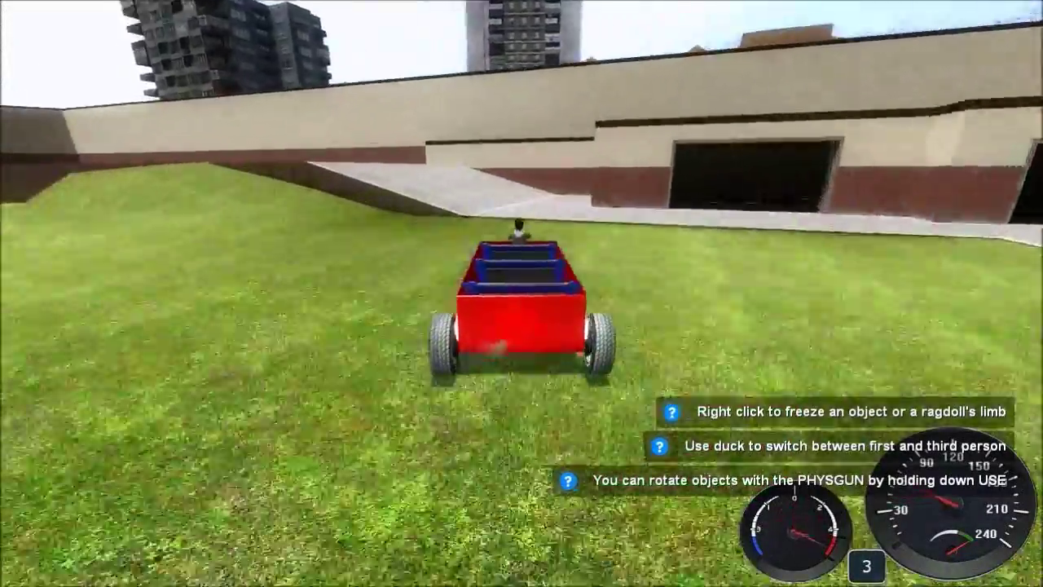
pyautogui.press('a')
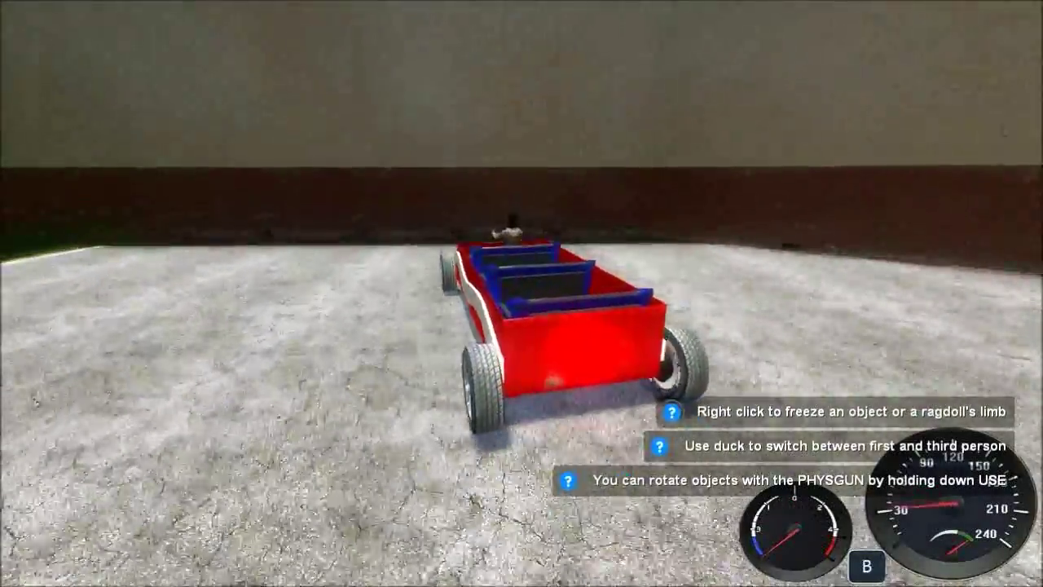
pyautogui.press('s')
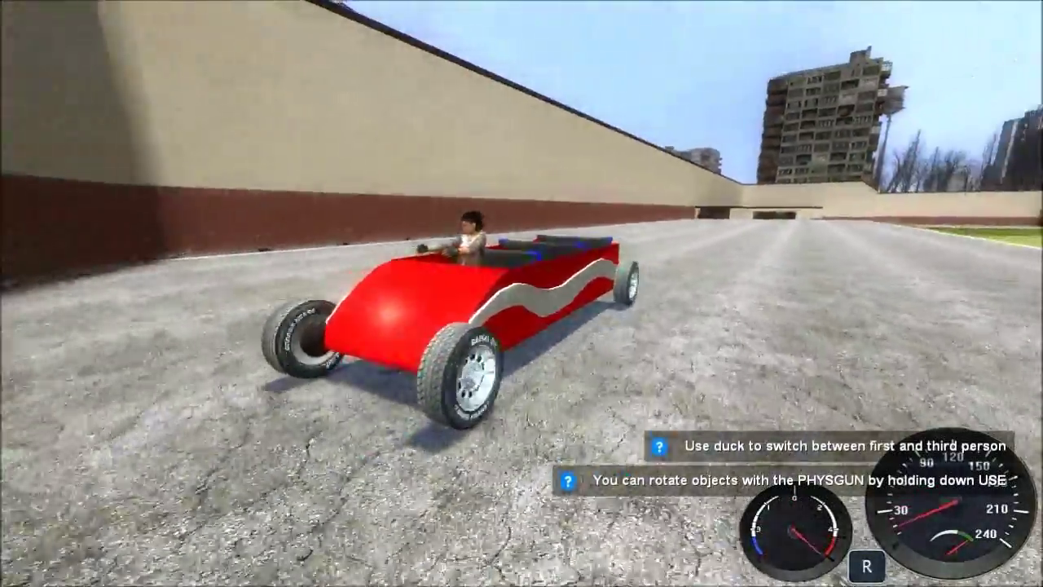
pyautogui.press('w')
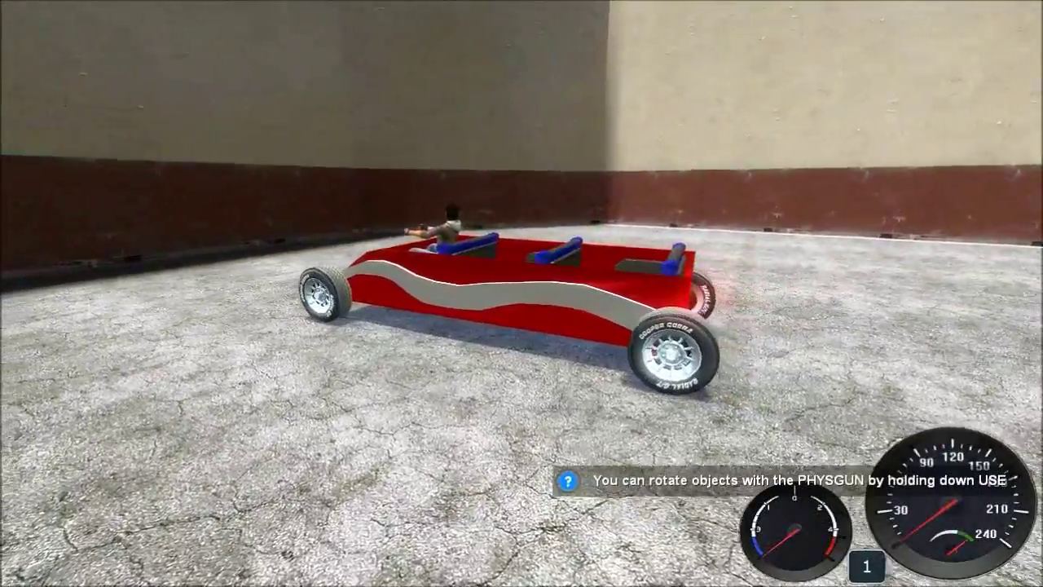
# Get out of the car, shoot it until it explodes and back away
pyautogui.press('e')
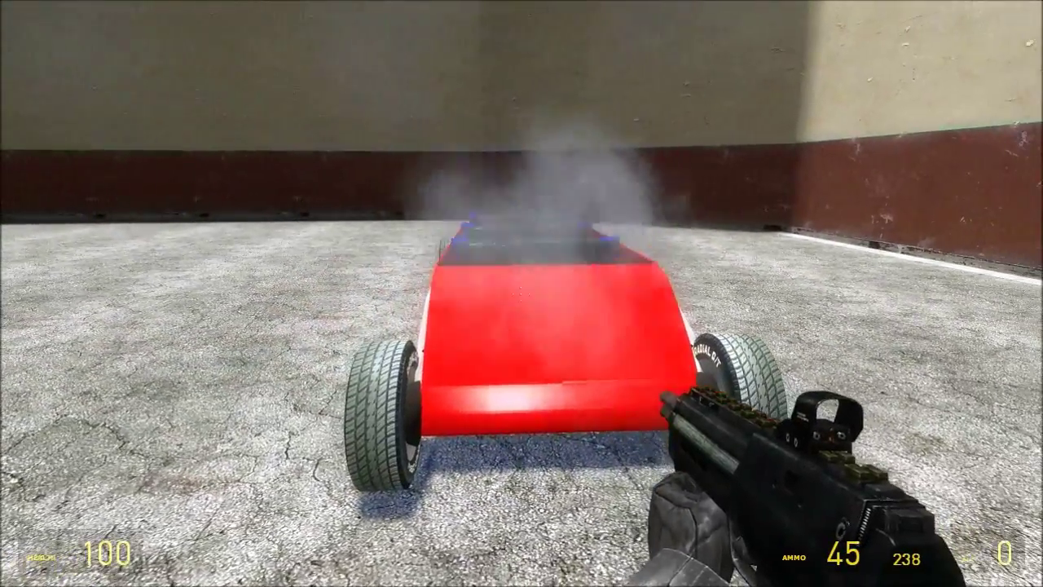
pyautogui.moveTo(522, 294); pyautogui.dragTo(522, 294)
pyautogui.press('s')
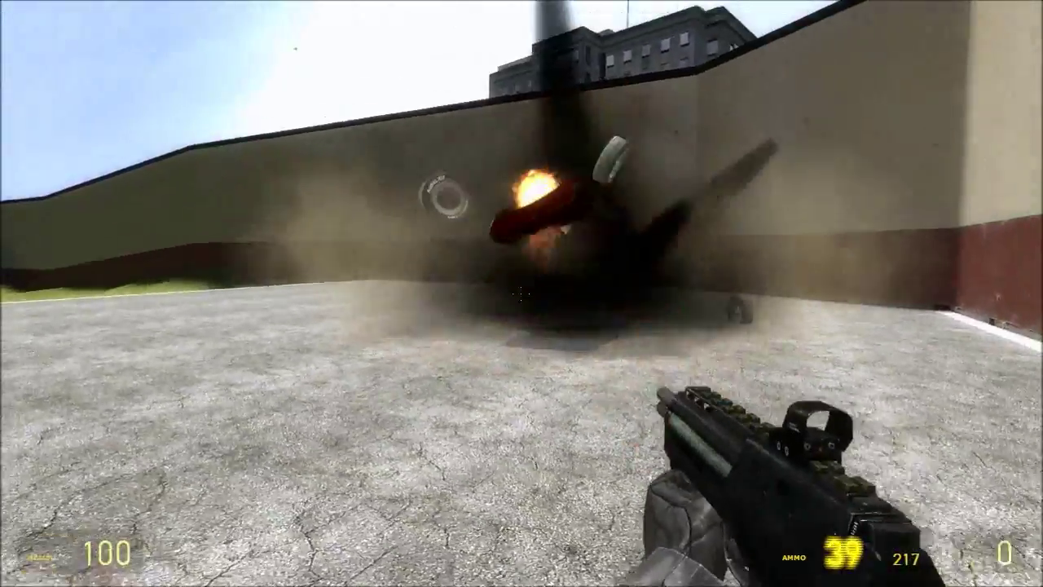
# Walk around the burning wreck and examine the fire's position on the front hood
pyautogui.press('w')
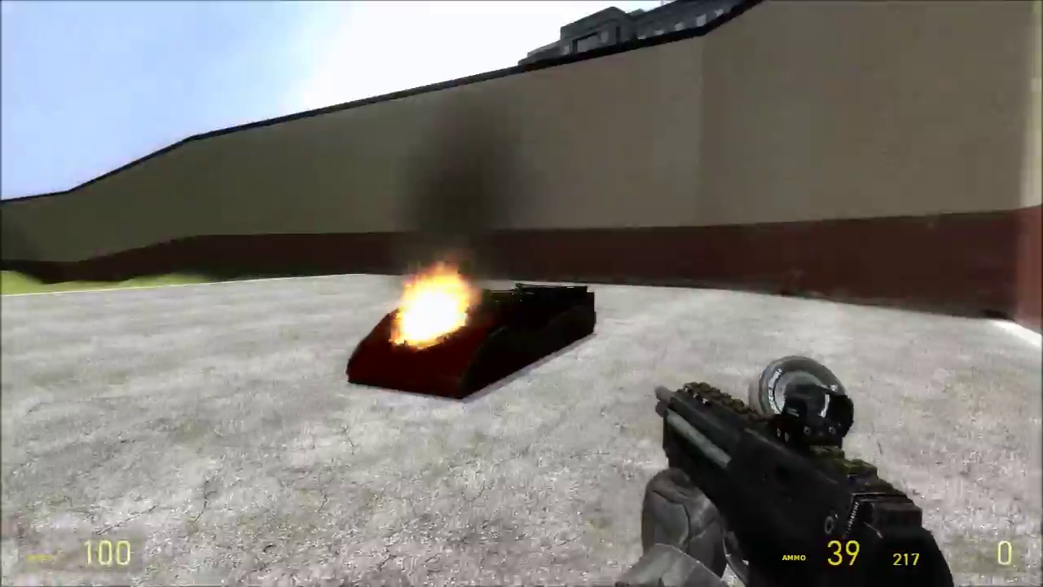
pyautogui.press('s')
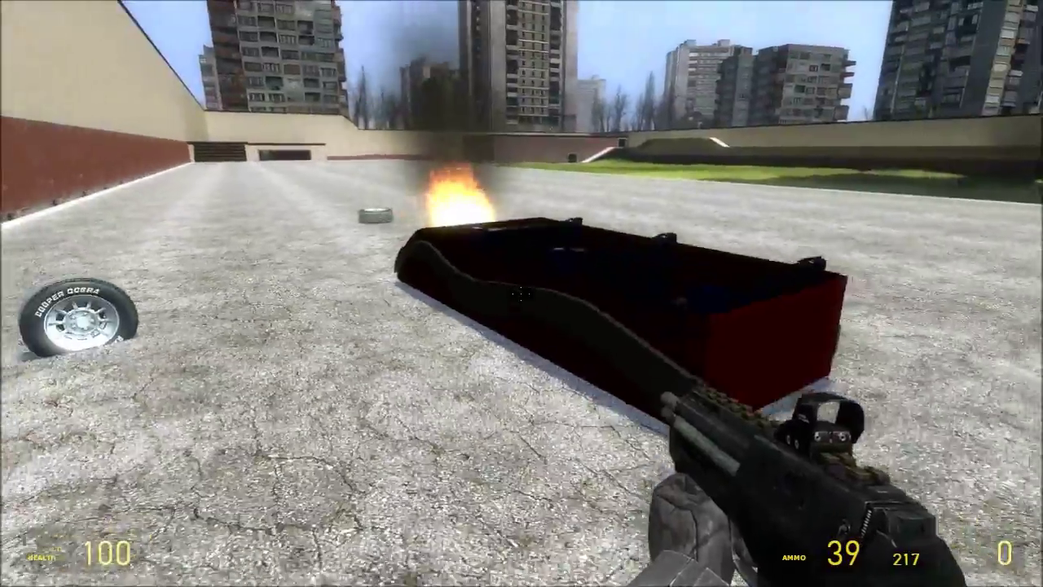
pyautogui.press('w')
pyautogui.press('s')
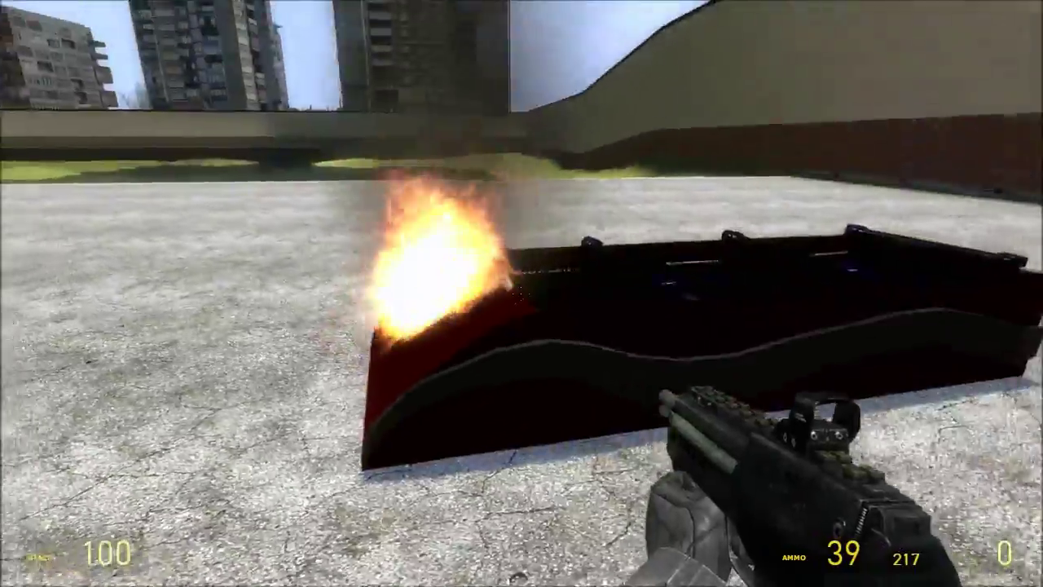
pyautogui.press('w')
pyautogui.press('w')
pyautogui.press('s')
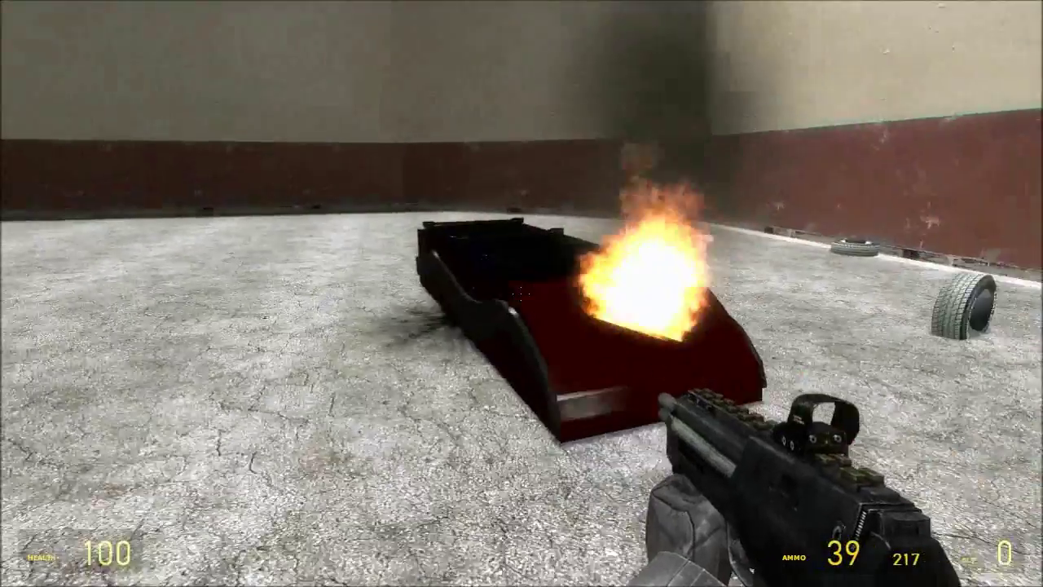
pyautogui.press('w')
# Browse the SCars section of the spawn menu through its vehicle categories and close the menu
pyautogui.press('q')
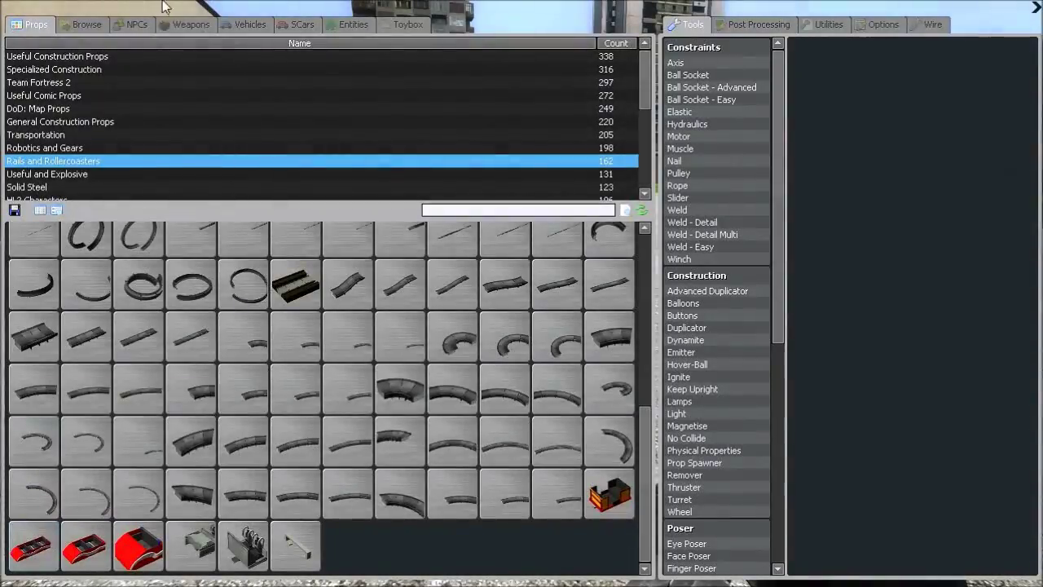
pyautogui.click(239, 25)
pyautogui.click(302, 26)
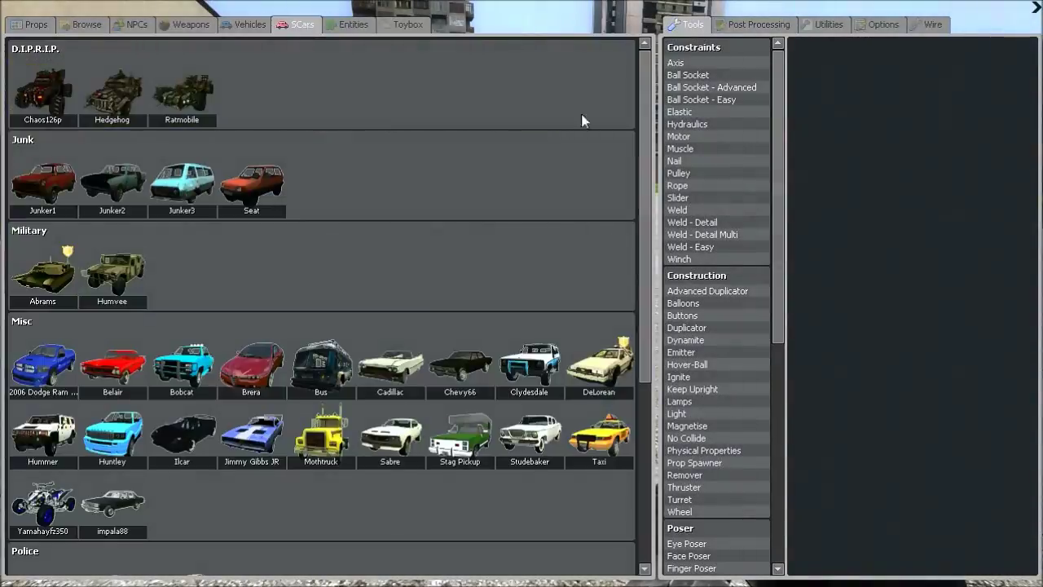
pyautogui.moveTo(647, 128); pyautogui.dragTo(787, 53)
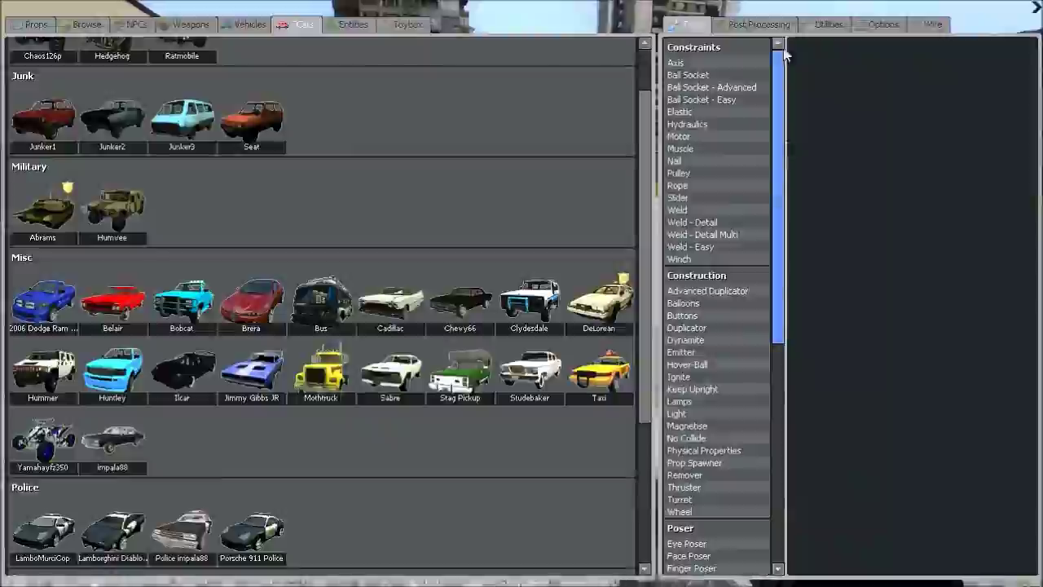
pyautogui.press('q')
# Reload the weapon and walk over to the detached wheels beside the burning wreck
pyautogui.press('r')
pyautogui.press('w')
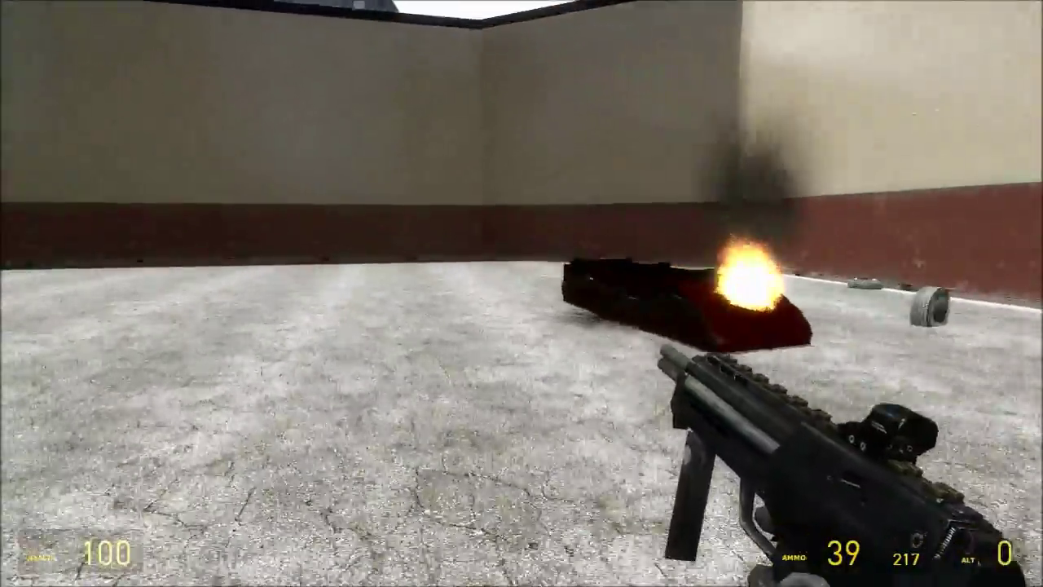
pyautogui.press('a')
pyautogui.press('w')
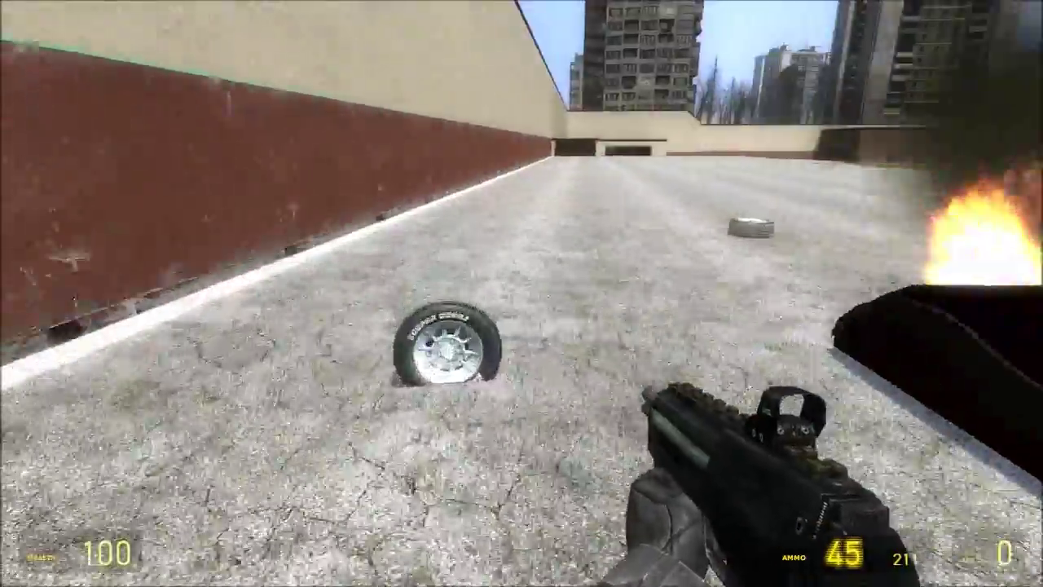